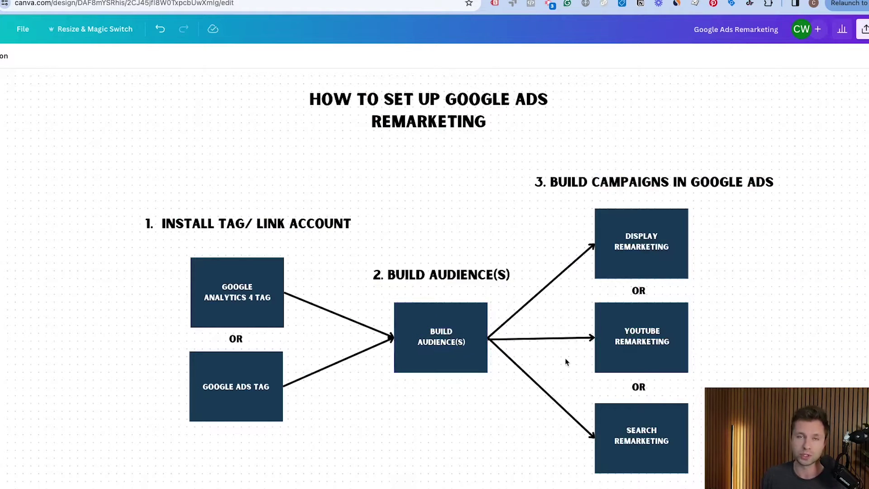
- Examine the Google Ads remarketing diagram, from tag installation and account linking through audience building to display, YouTube and search campaigns
{"action": "scroll", "coordinate": [552, 358], "scroll_direction": "down", "scroll_amount": 1}
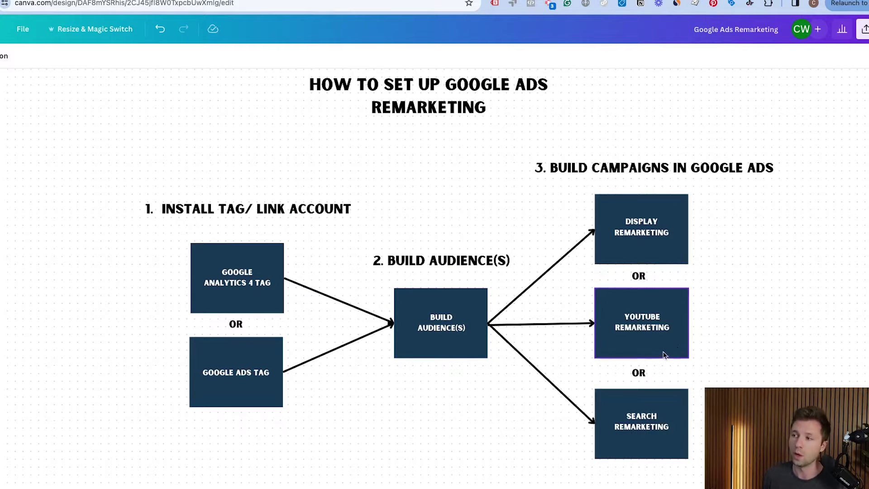
{"action": "scroll", "coordinate": [664, 353], "scroll_direction": "down", "scroll_amount": 1}
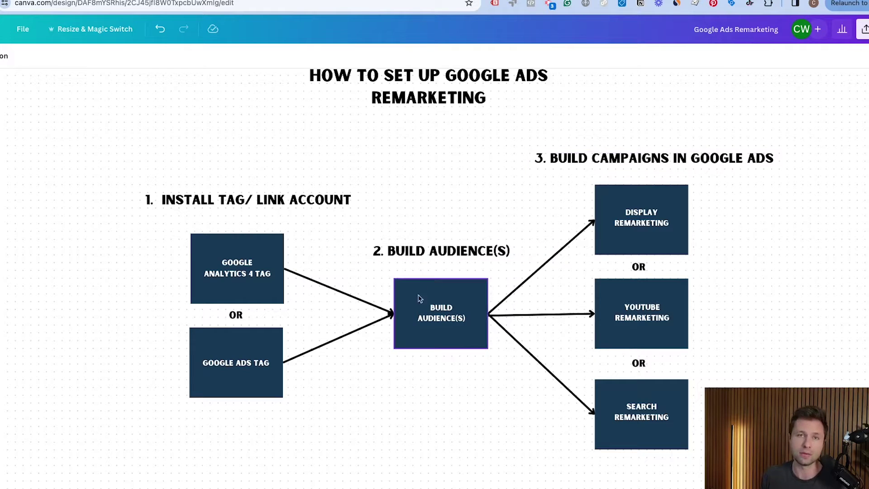
{"action": "scroll", "coordinate": [364, 355], "scroll_direction": "down", "scroll_amount": 1}
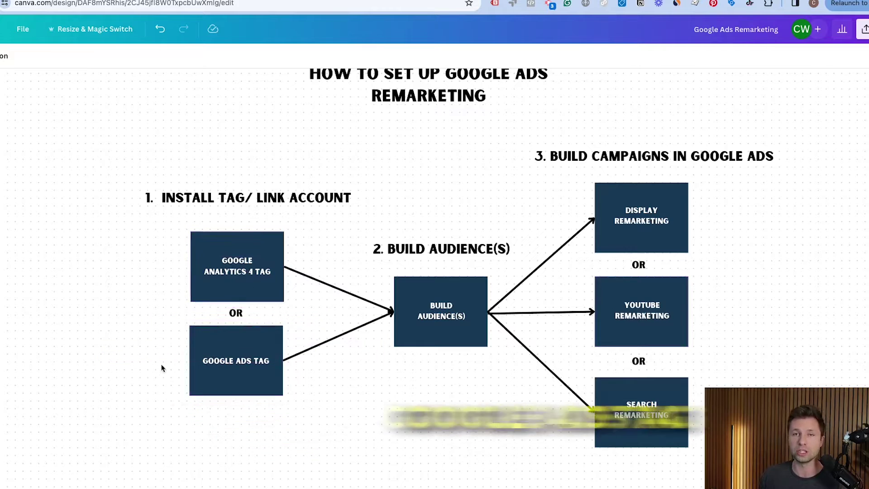
{"action": "left_click_drag", "start_coordinate": [124, 312], "coordinate": [339, 314]}
{"action": "left_click", "coordinate": [146, 435]}
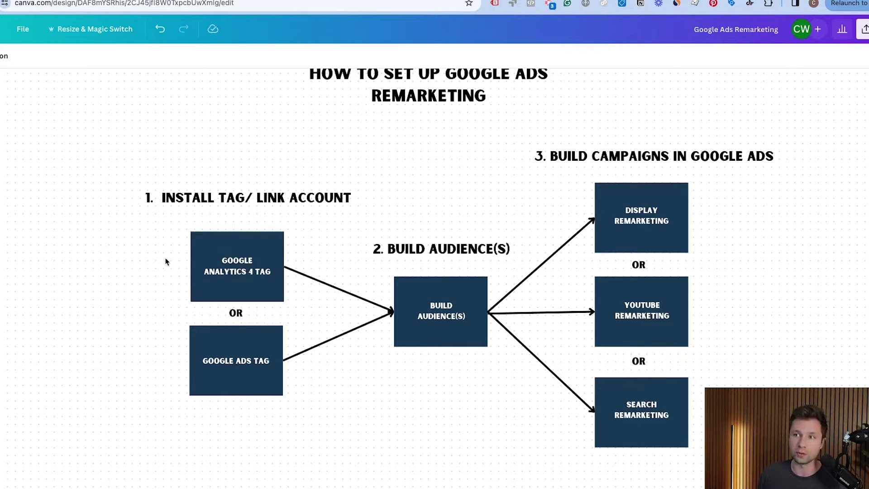
{"action": "left_click_drag", "start_coordinate": [158, 255], "coordinate": [261, 265]}
{"action": "left_click", "coordinate": [405, 215]}
{"action": "left_click_drag", "start_coordinate": [771, 425], "coordinate": [756, 242]}
{"action": "left_click", "coordinate": [826, 253]}
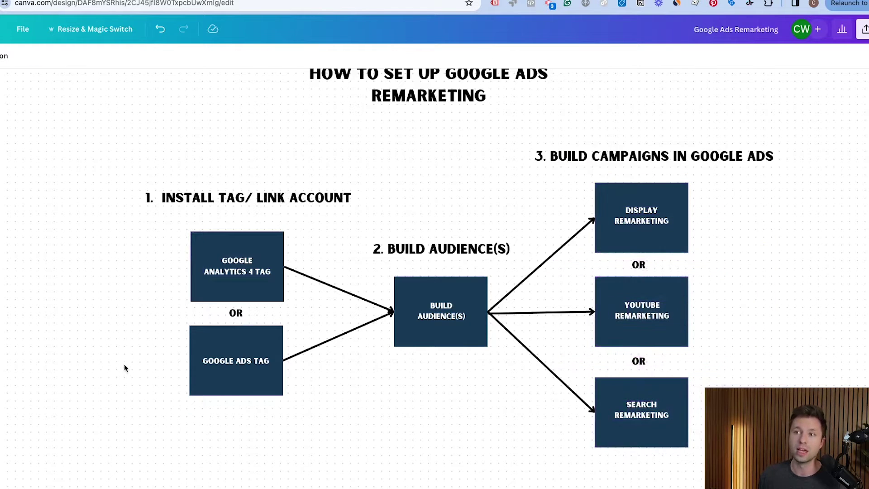
{"action": "left_click_drag", "start_coordinate": [124, 367], "coordinate": [273, 372]}
{"action": "left_click", "coordinate": [646, 466]}
{"action": "left_click_drag", "start_coordinate": [727, 481], "coordinate": [650, 196]}
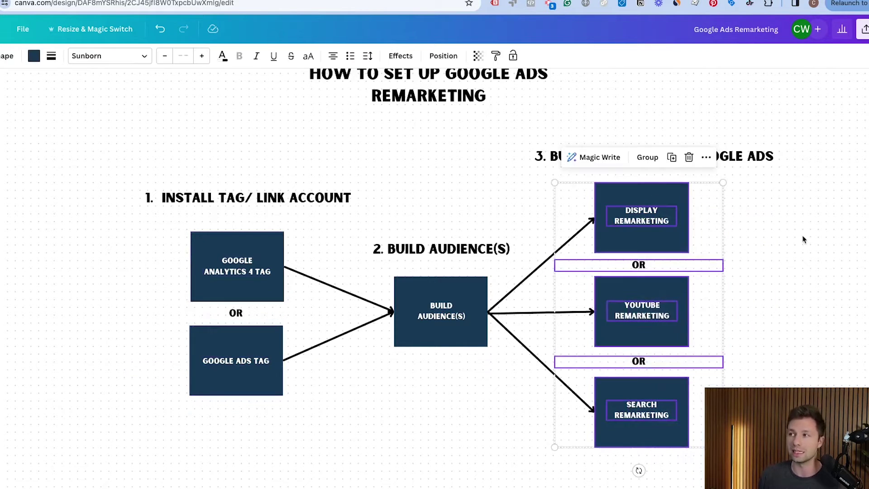
{"action": "left_click", "coordinate": [788, 286]}
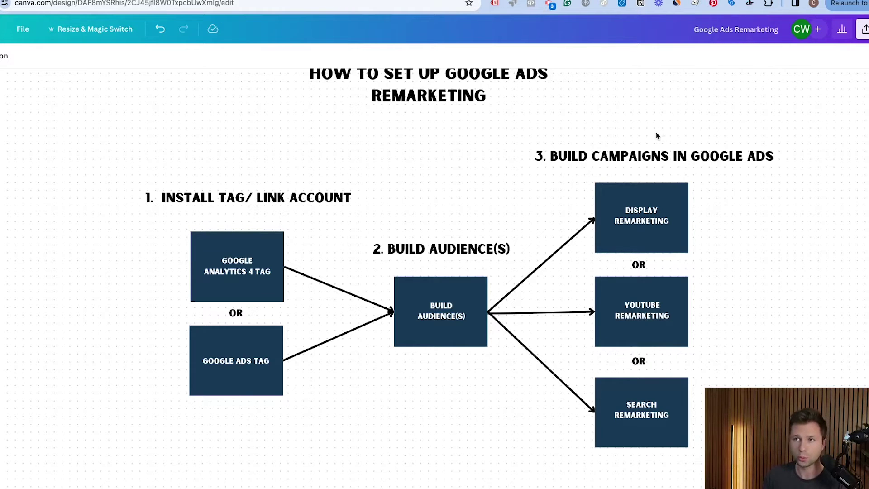
{"action": "left_click_drag", "start_coordinate": [148, 241], "coordinate": [267, 289]}
{"action": "left_click", "coordinate": [116, 274]}
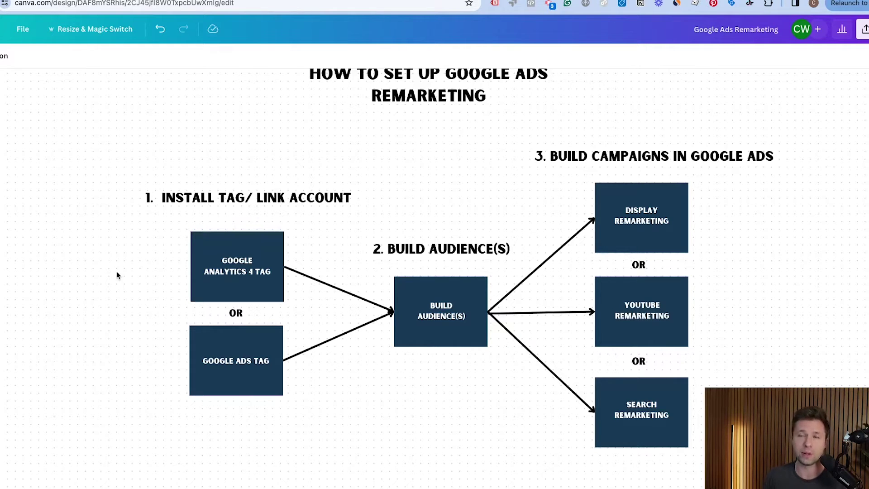
{"action": "left_click", "coordinate": [234, 281]}
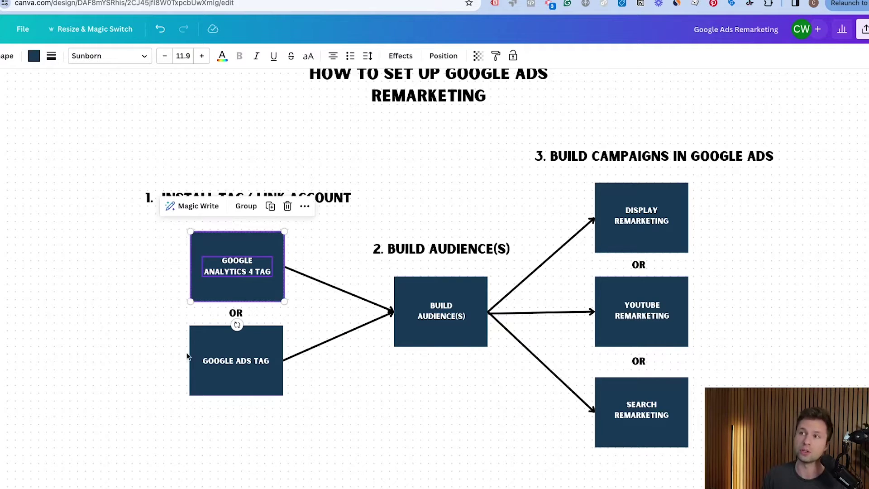
{"action": "left_click_drag", "start_coordinate": [442, 204], "coordinate": [450, 319]}
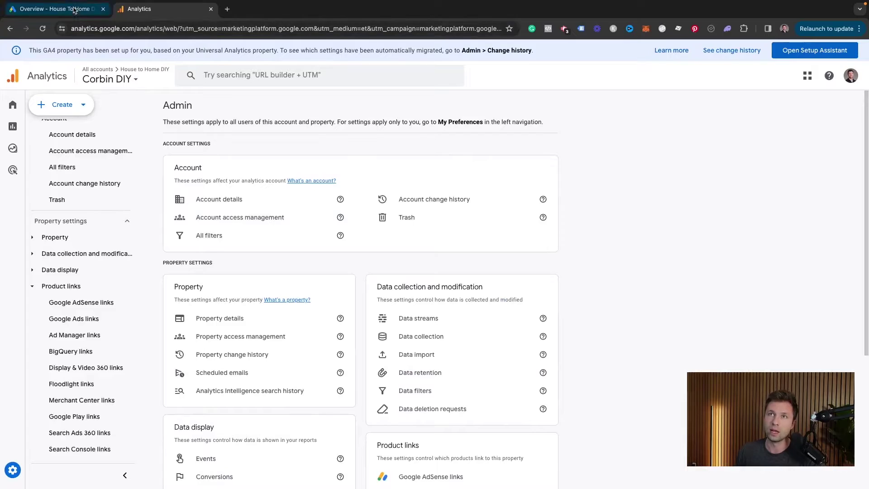
- Switch to the Google Ads overview and check the appearance options for returning to the previous design
{"action": "left_click", "coordinate": [54, 9]}
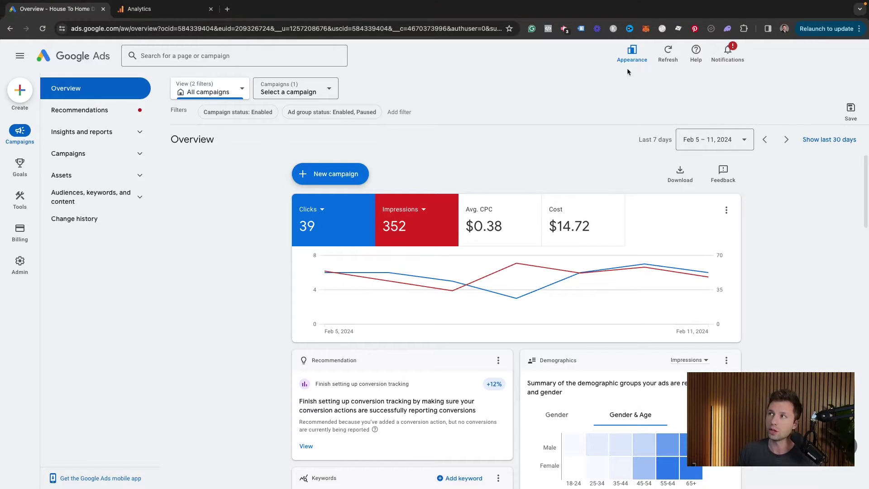
{"action": "left_click", "coordinate": [631, 53]}
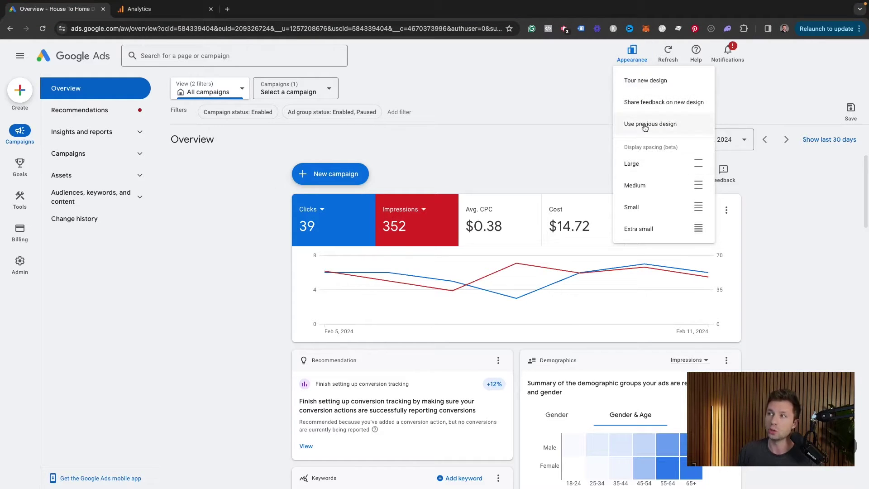
{"action": "left_click", "coordinate": [649, 128]}
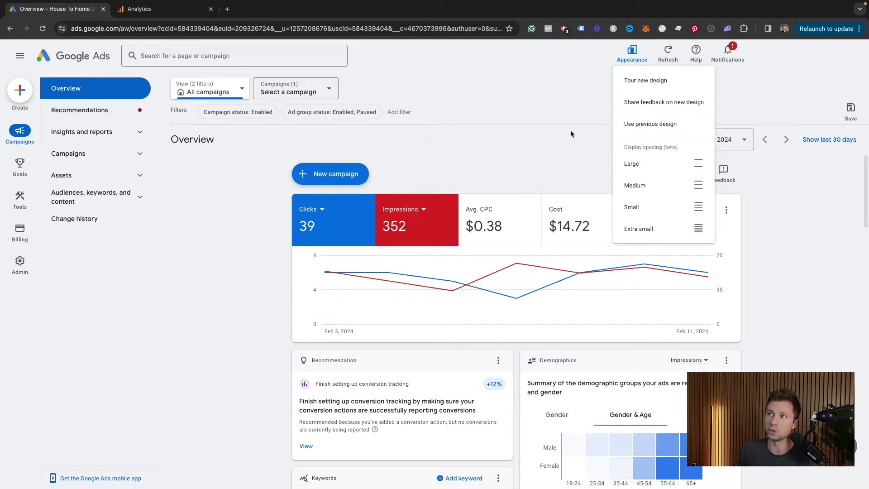
{"action": "left_click", "coordinate": [440, 147]}
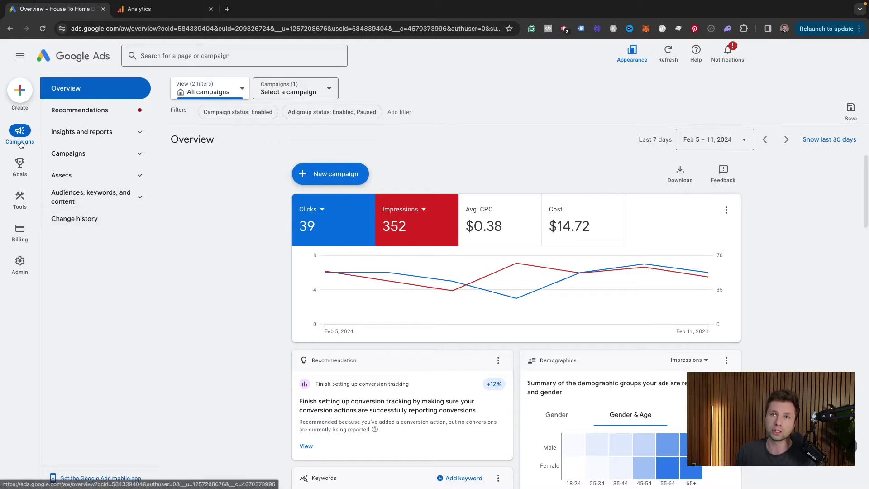
- Open the Audience manager from the shared library and show its data sources
{"action": "mouse_move", "coordinate": [20, 205]}
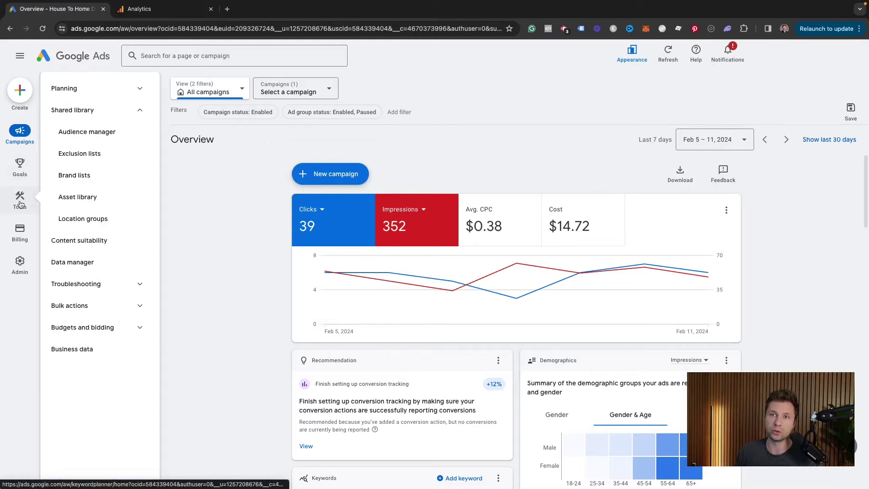
{"action": "left_click", "coordinate": [139, 113]}
{"action": "left_click", "coordinate": [138, 113]}
{"action": "left_click", "coordinate": [86, 132]}
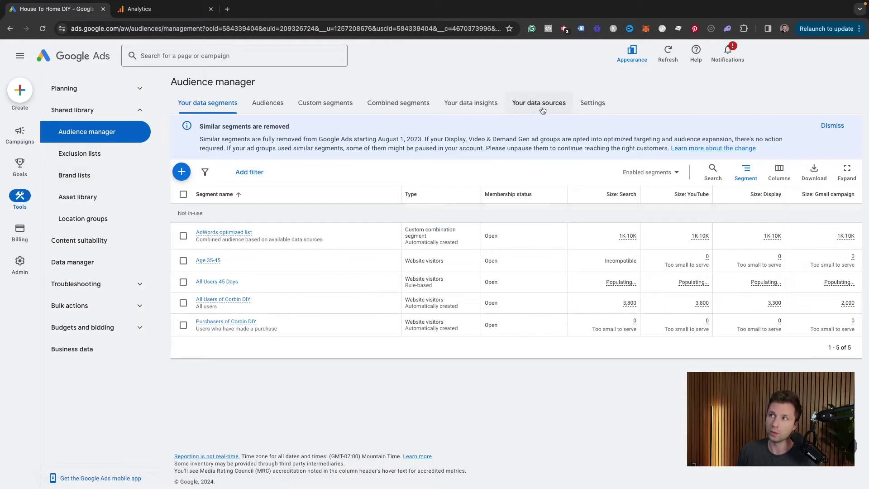
{"action": "left_click", "coordinate": [525, 104]}
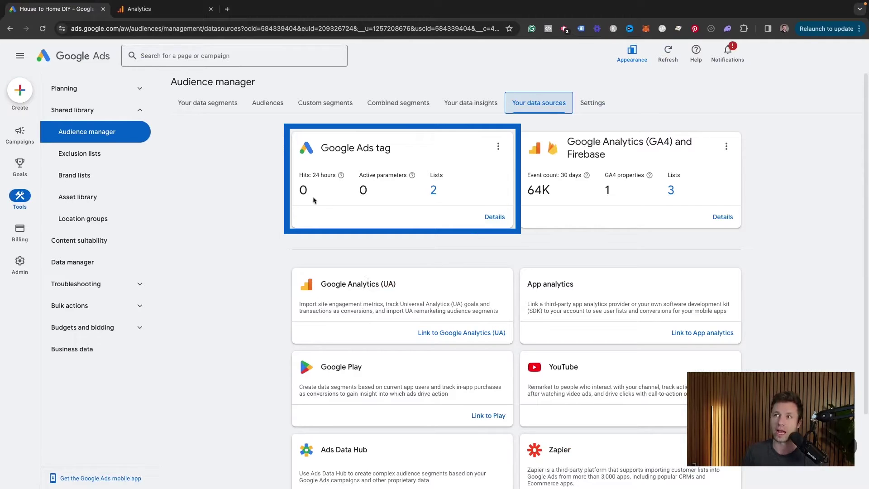
- Check the hits and active parameters of the Google Ads tag, and the events, properties and lists of the GA4 source
{"action": "left_click_drag", "start_coordinate": [302, 187], "coordinate": [388, 199]}
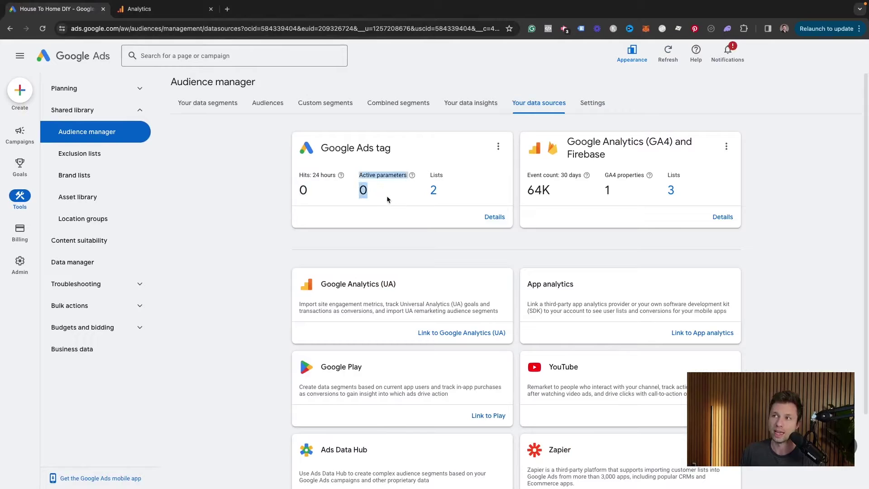
{"action": "left_click", "coordinate": [389, 192]}
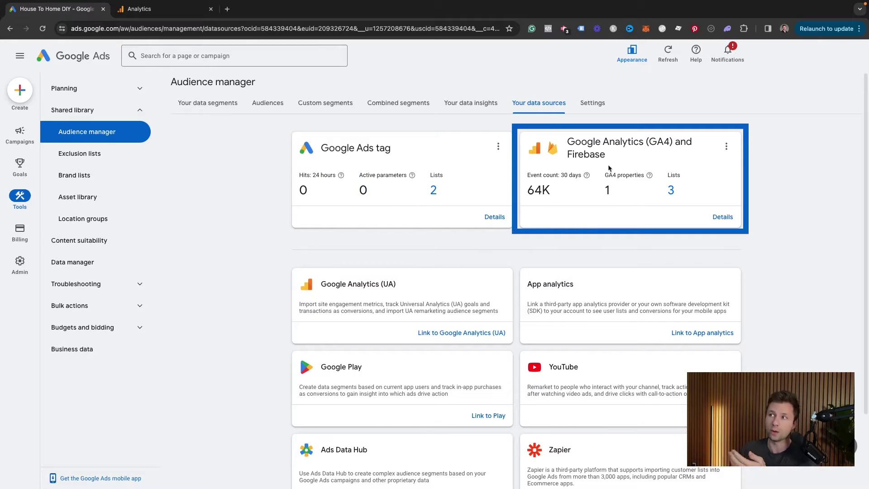
{"action": "left_click_drag", "start_coordinate": [531, 188], "coordinate": [670, 190]}
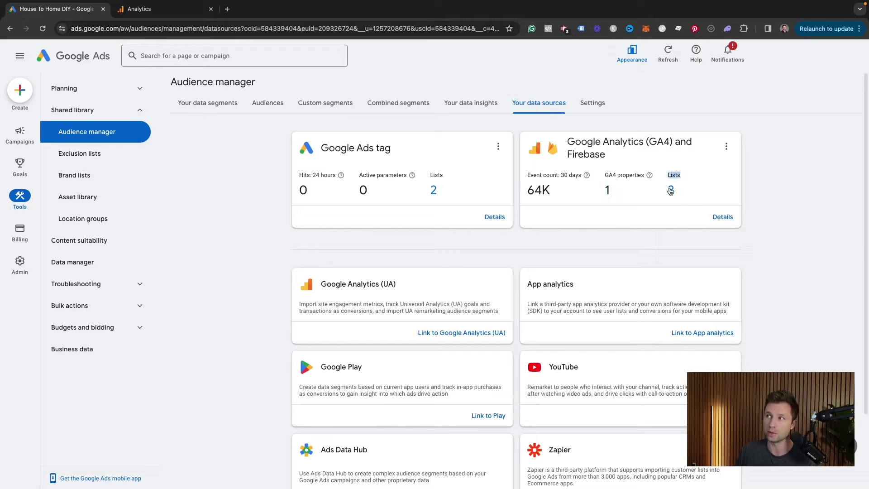
- Inspect the Google Ads in-use lists in the Google Analytics (GA4) and Firebase details, and return to the data sources
{"action": "left_click", "coordinate": [721, 218]}
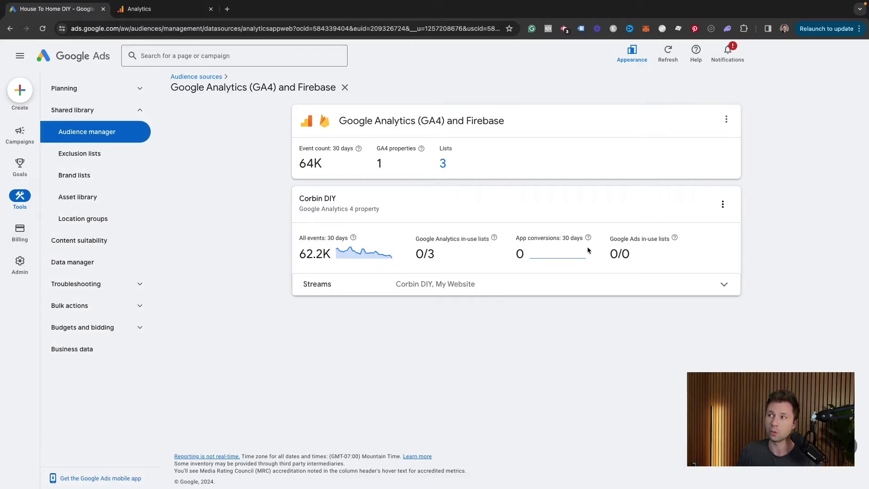
{"action": "left_click_drag", "start_coordinate": [616, 239], "coordinate": [660, 238]}
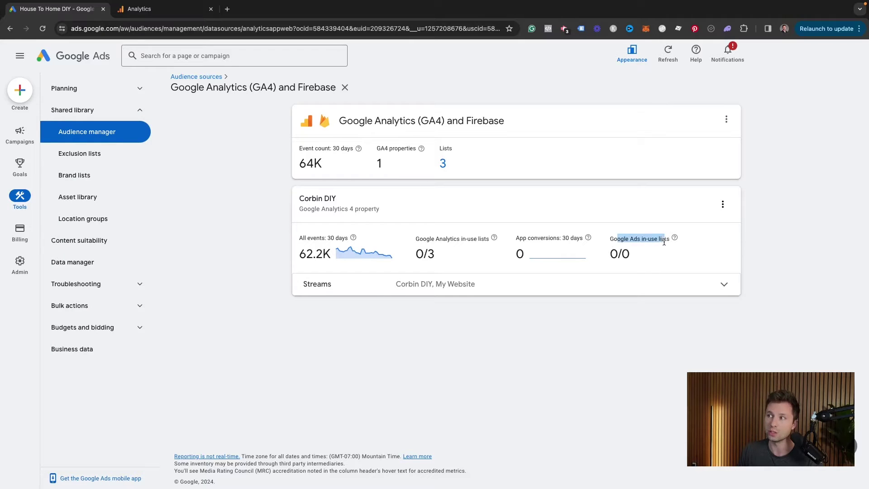
{"action": "left_click", "coordinate": [659, 262]}
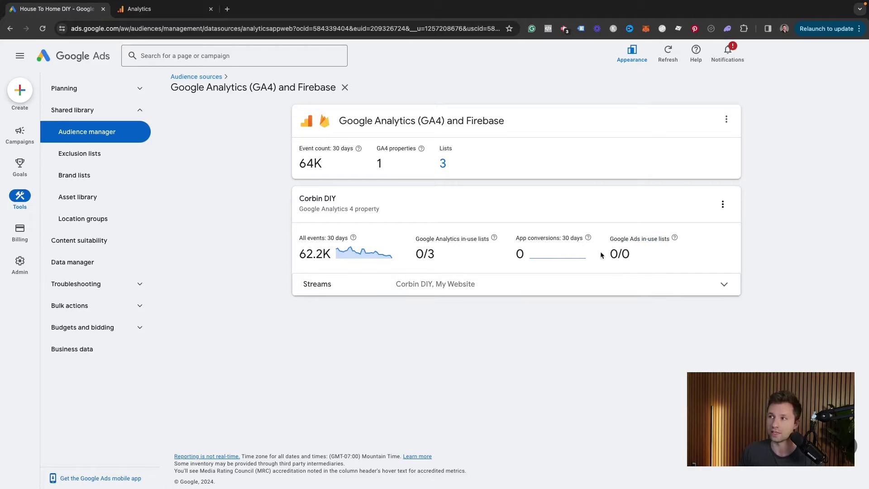
{"action": "left_click_drag", "start_coordinate": [600, 254], "coordinate": [640, 260]}
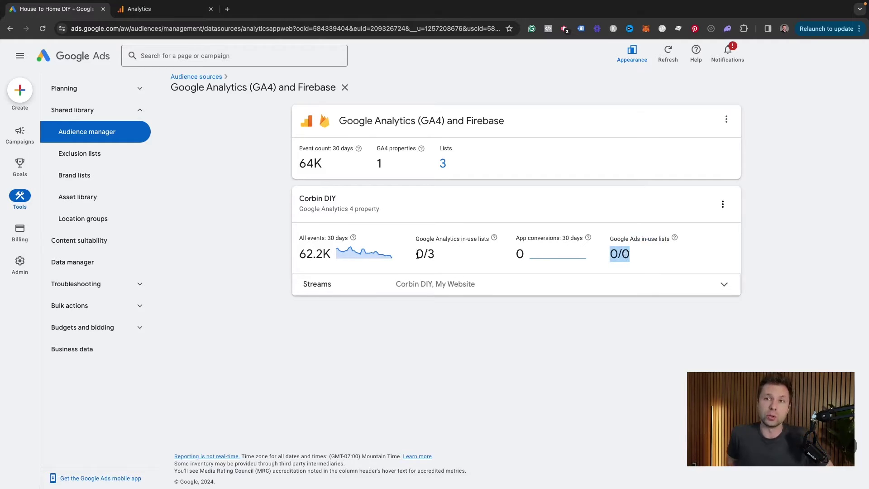
{"action": "key", "text": "super+Tab"}
{"action": "left_click", "coordinate": [10, 29]}
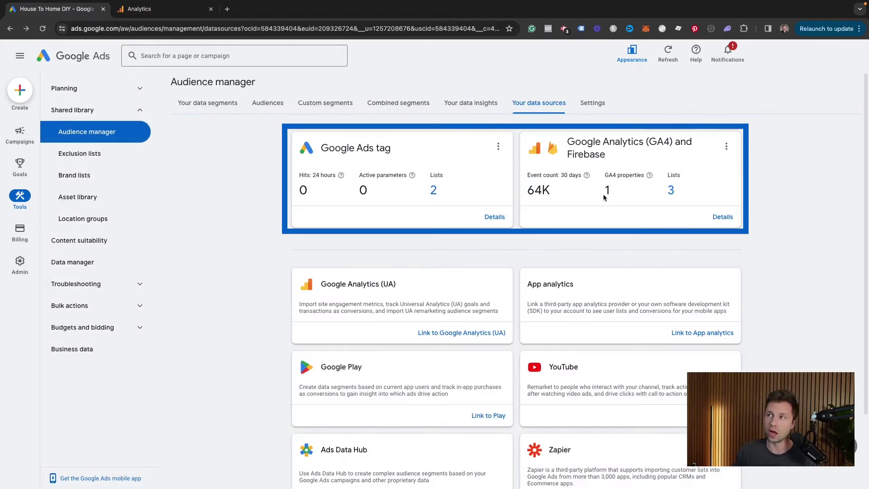
- Switch to the Canva remarketing diagram and review its Google Analytics 4 tag option for the first stage
{"action": "key", "text": "ctrl+Left"}
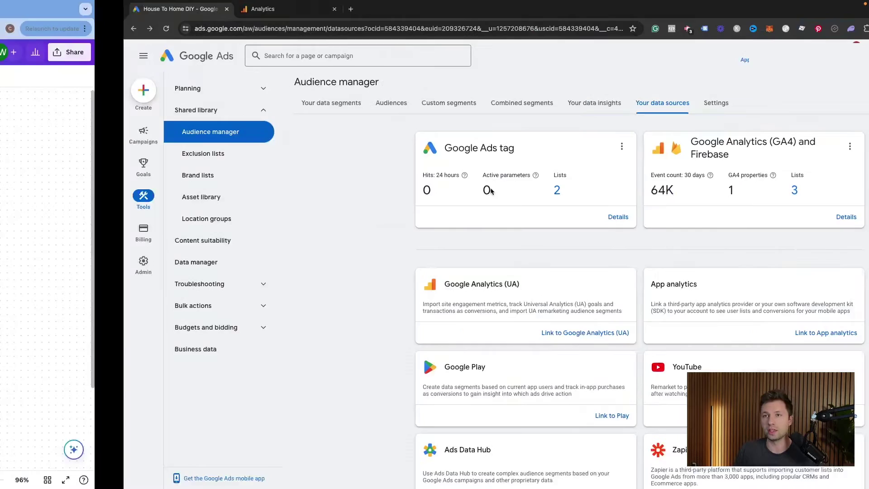
{"action": "left_click", "coordinate": [174, 258]}
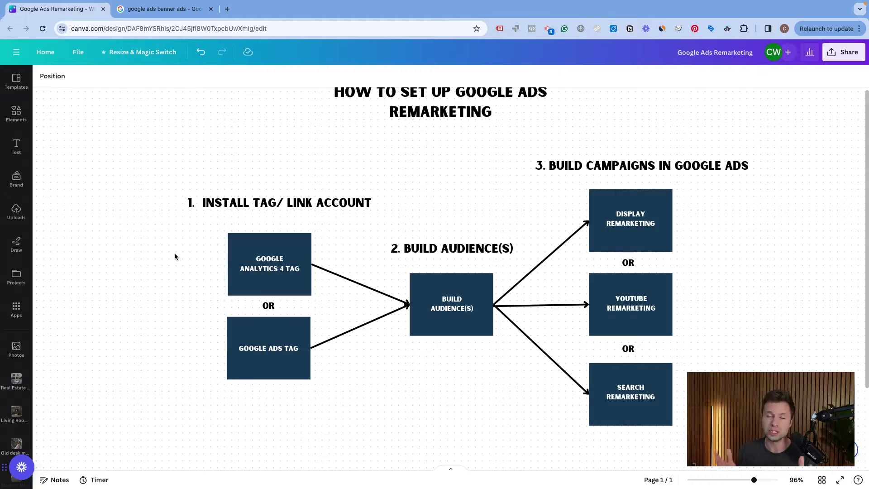
{"action": "left_click_drag", "start_coordinate": [187, 250], "coordinate": [284, 267]}
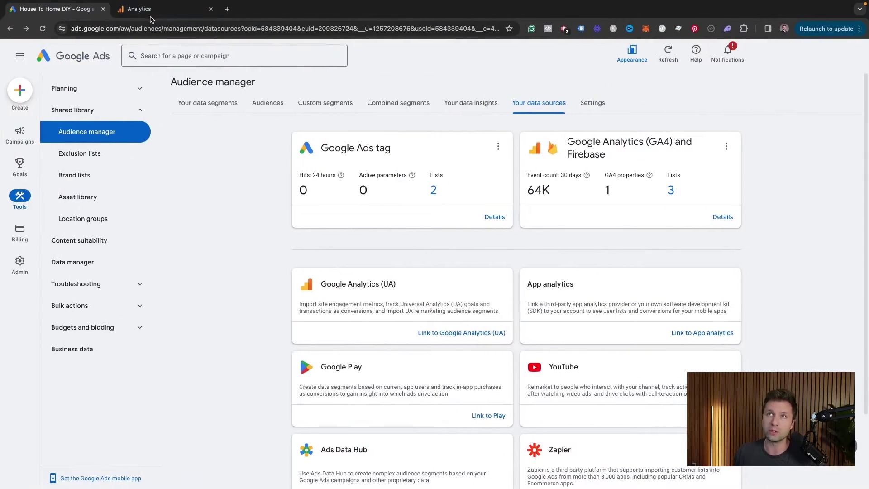
- Switch to the Google Analytics admin page and open the property's Google Ads links
{"action": "left_click", "coordinate": [140, 8]}
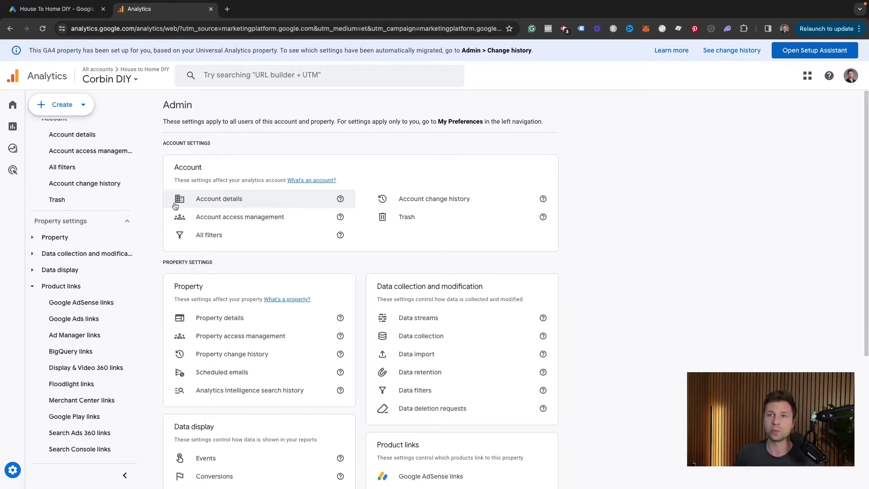
{"action": "scroll", "coordinate": [190, 199], "scroll_direction": "down", "scroll_amount": 3}
{"action": "mouse_move", "coordinate": [45, 472]}
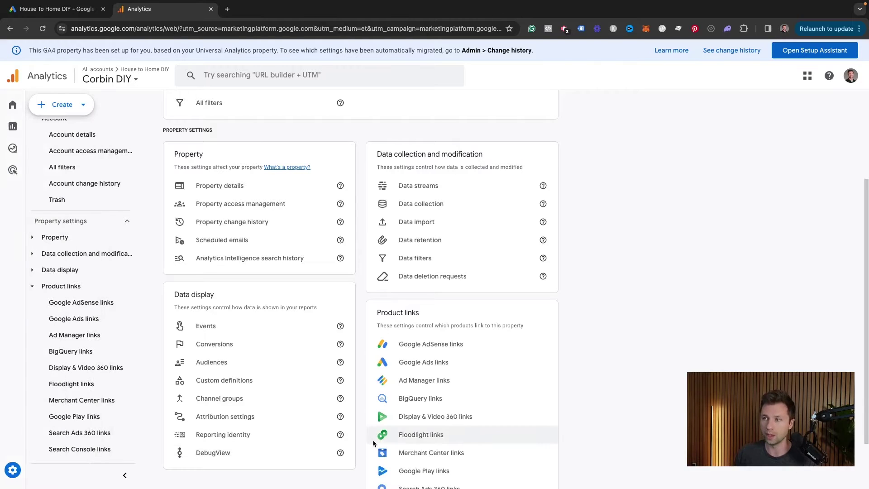
{"action": "left_click", "coordinate": [422, 363]}
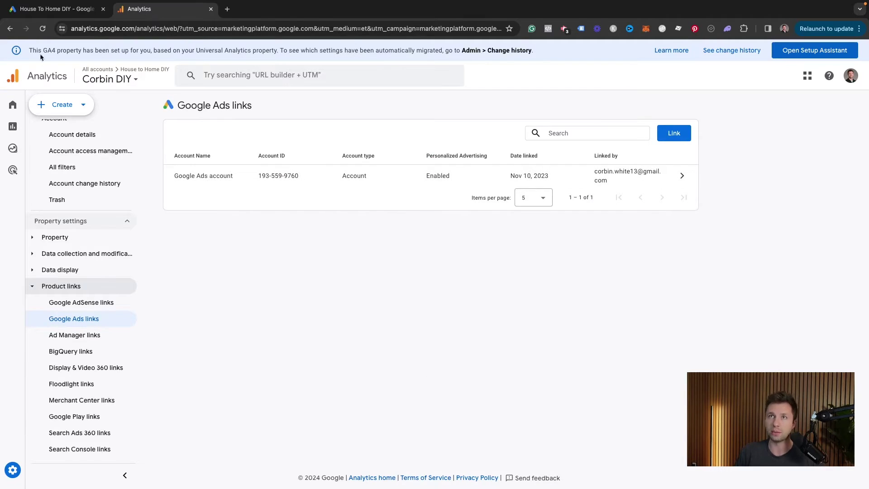
{"action": "left_click", "coordinate": [55, 9]}
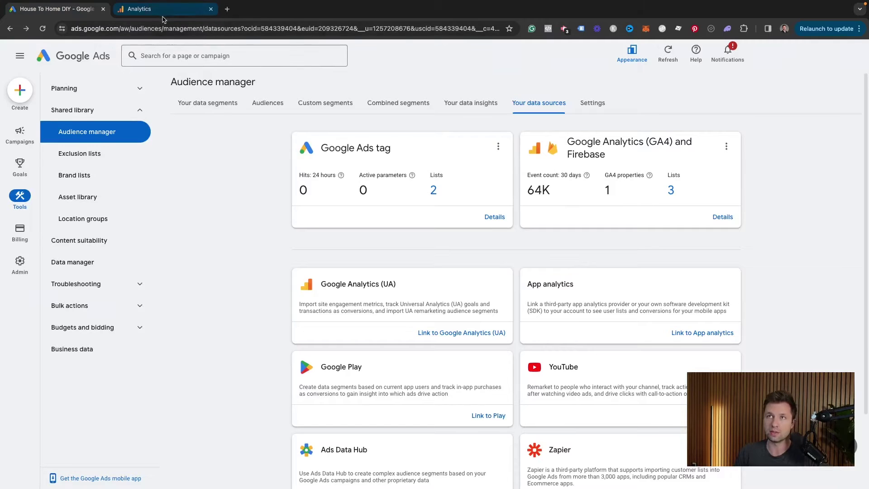
{"action": "left_click", "coordinate": [150, 9]}
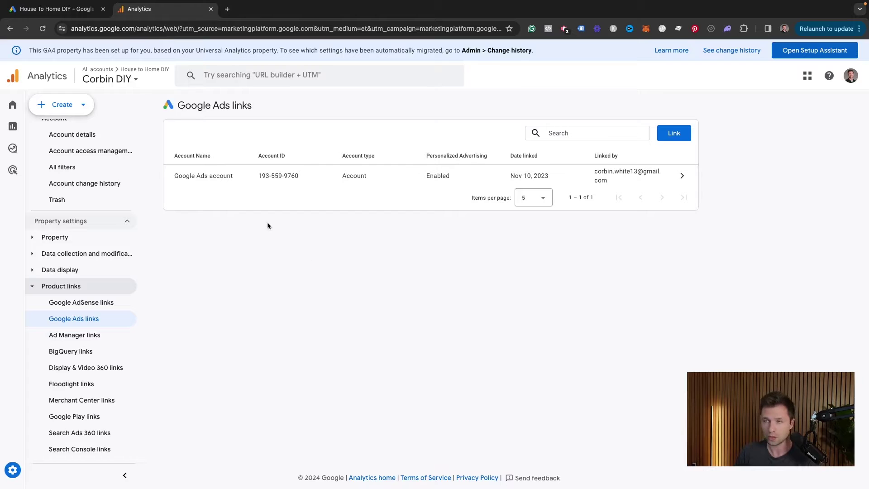
{"action": "left_click", "coordinate": [673, 134]}
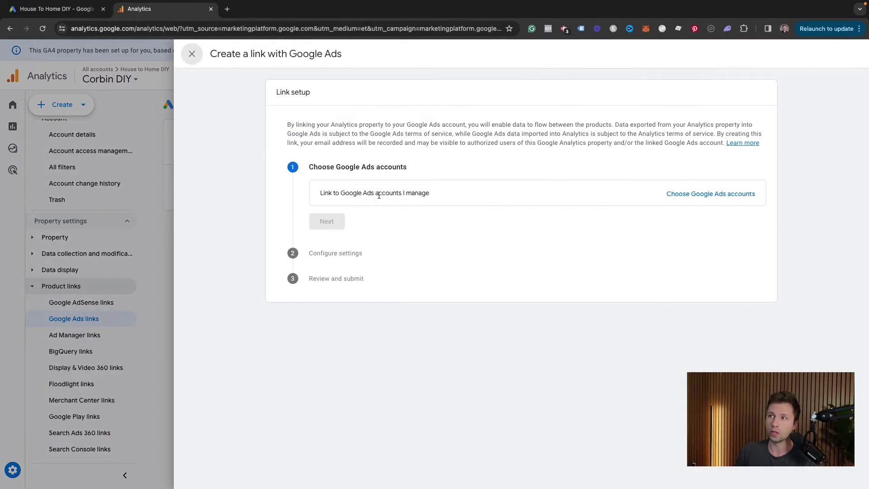
{"action": "left_click", "coordinate": [705, 197]}
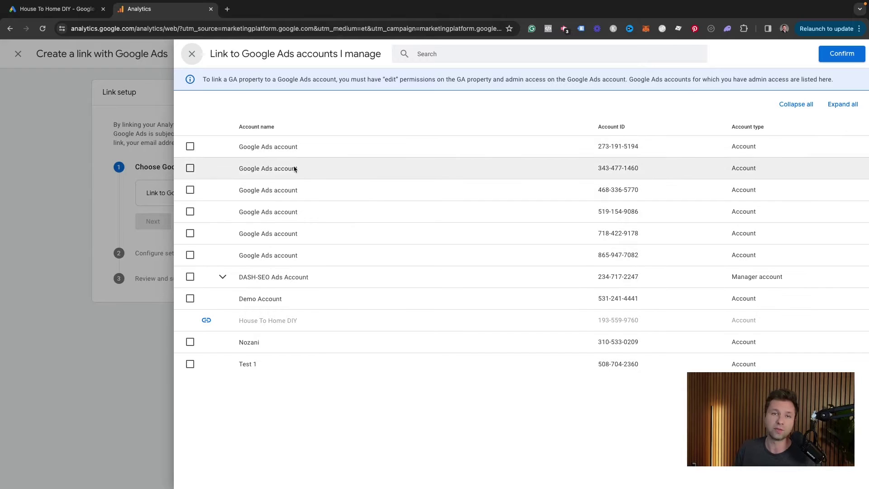
{"action": "left_click", "coordinate": [190, 147]}
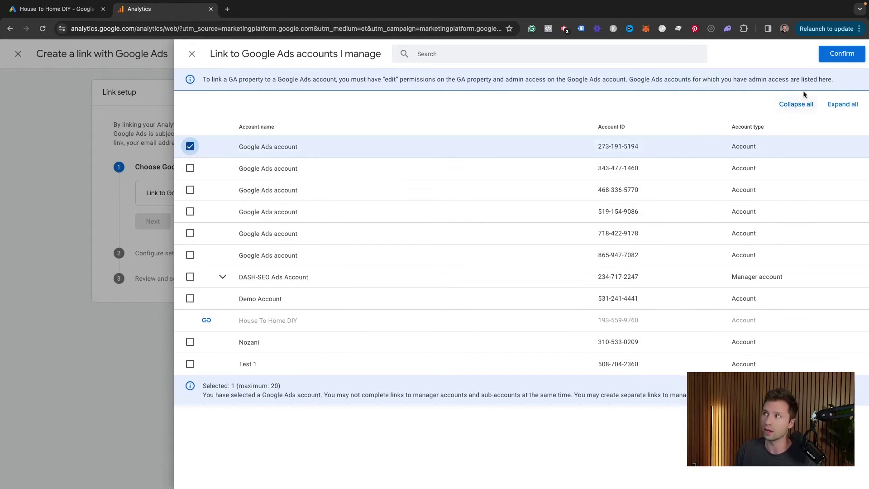
{"action": "left_click", "coordinate": [192, 54]}
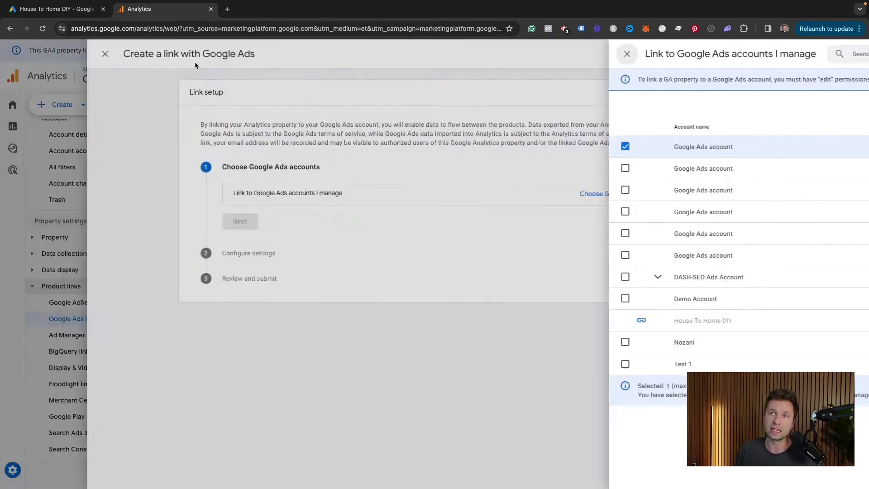
{"action": "left_click", "coordinate": [194, 54]}
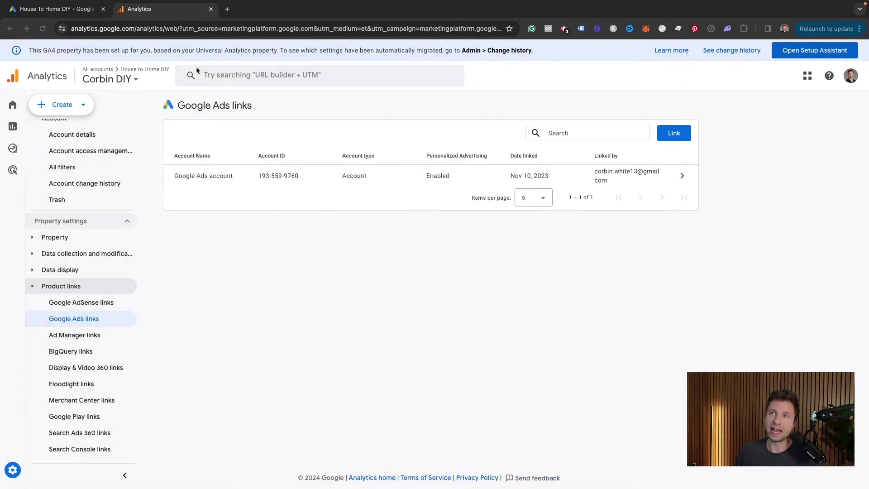
- Switch to the Google Ads data sources and check the Google Analytics (GA4) and Firebase source
{"action": "left_click", "coordinate": [70, 15]}
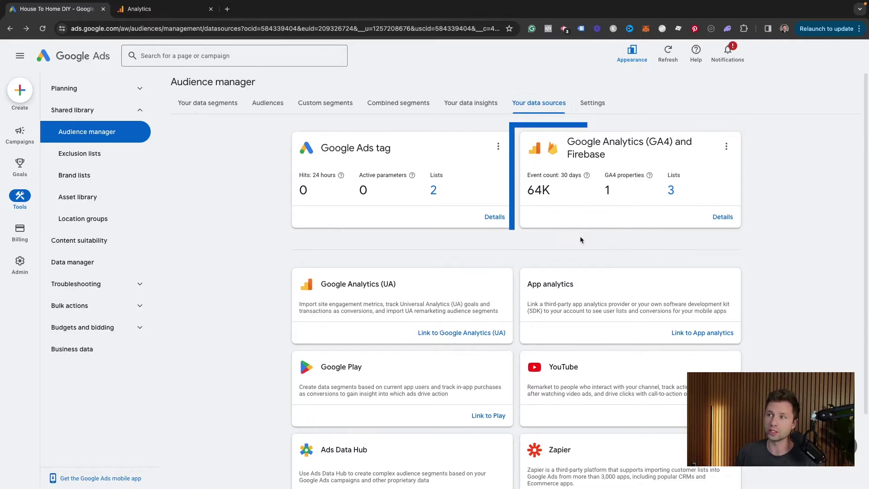
{"action": "scroll", "coordinate": [620, 243], "scroll_direction": "down", "scroll_amount": 2}
{"action": "scroll", "coordinate": [620, 243], "scroll_direction": "up", "scroll_amount": 1}
{"action": "scroll", "coordinate": [657, 272], "scroll_direction": "up", "scroll_amount": 2}
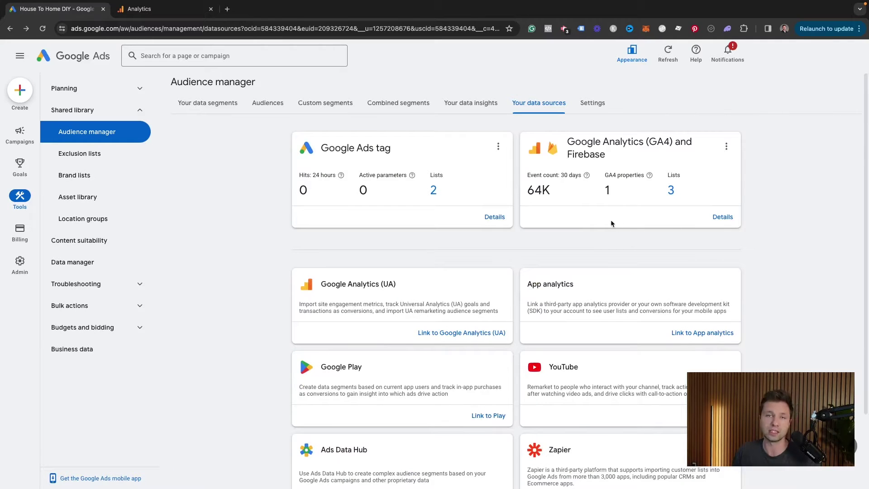
- Switch to the Canva remarketing diagram and compare the Google Analytics 4 tag and Google Ads tag options of the first stage
{"action": "key", "text": "ctrl+Left"}
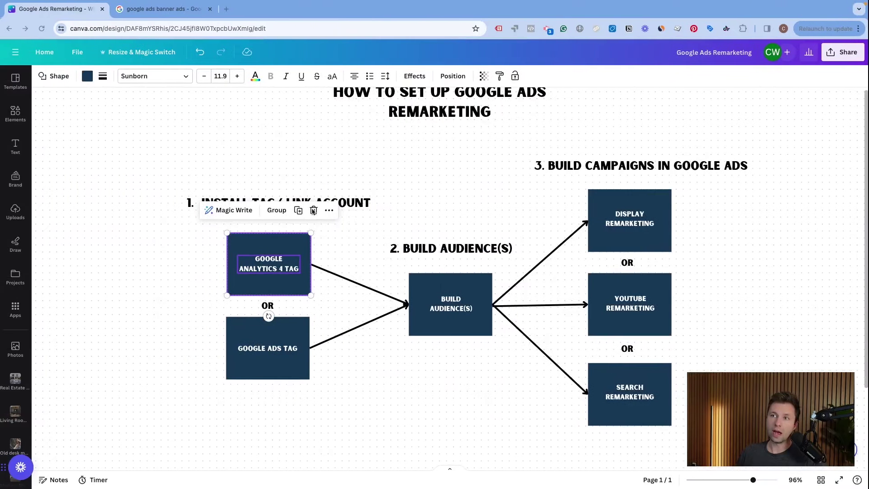
{"action": "left_click", "coordinate": [175, 280]}
{"action": "left_click_drag", "start_coordinate": [143, 225], "coordinate": [309, 279]}
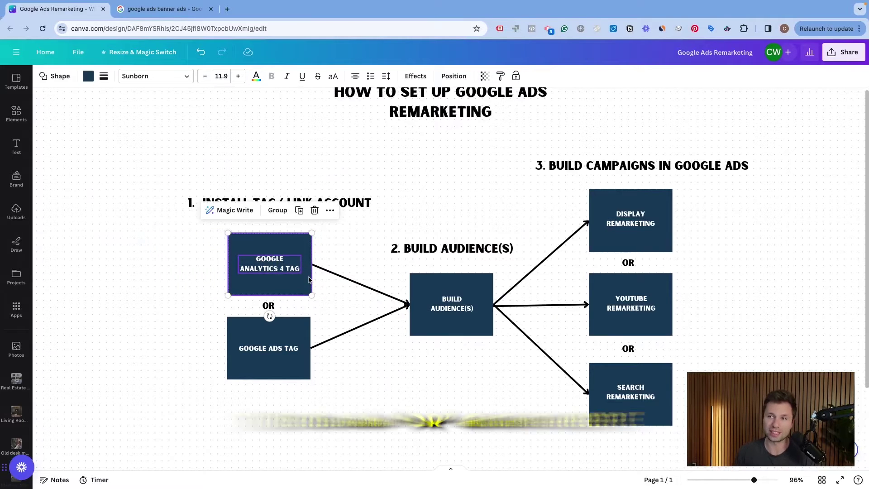
{"action": "left_click", "coordinate": [201, 310]}
{"action": "left_click", "coordinate": [177, 250]}
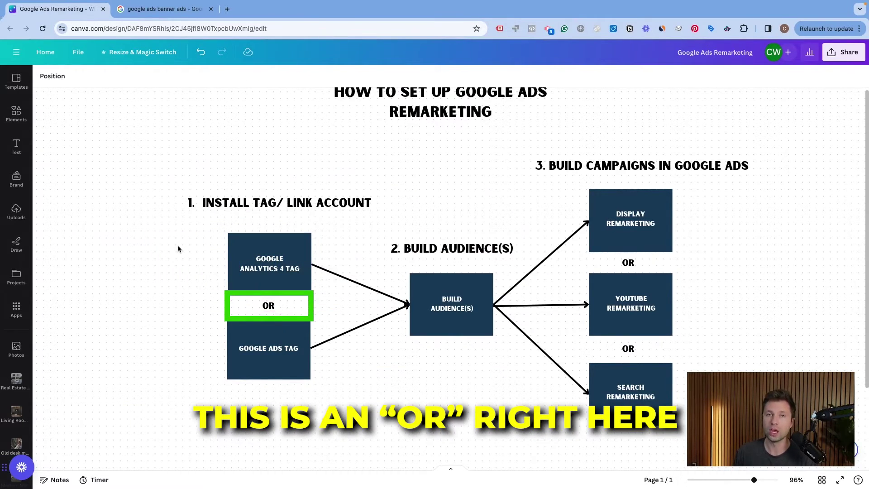
{"action": "left_click_drag", "start_coordinate": [194, 234], "coordinate": [296, 289]}
{"action": "left_click_drag", "start_coordinate": [192, 329], "coordinate": [248, 359]}
{"action": "key", "text": "Delete"}
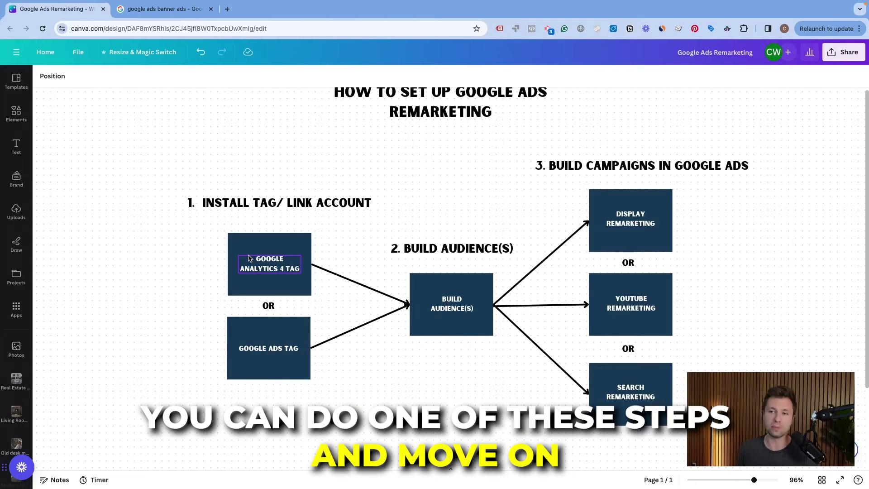
{"action": "left_click_drag", "start_coordinate": [184, 333], "coordinate": [272, 362]}
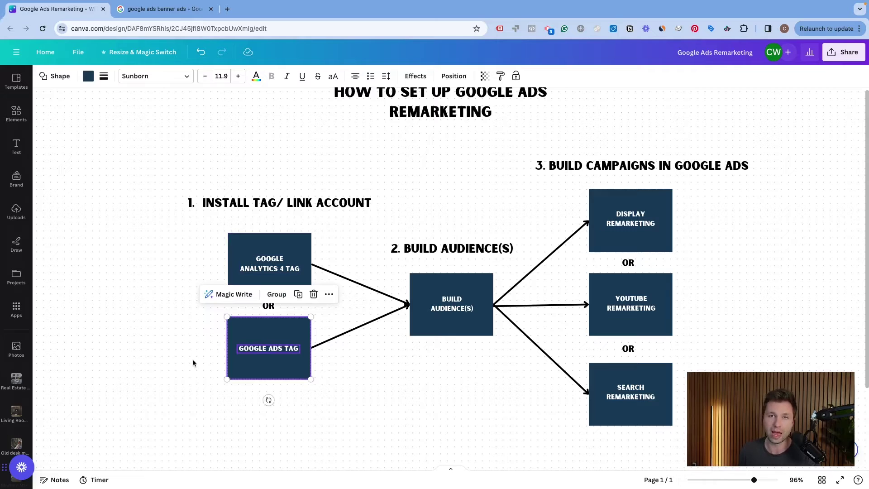
{"action": "left_click", "coordinate": [192, 359]}
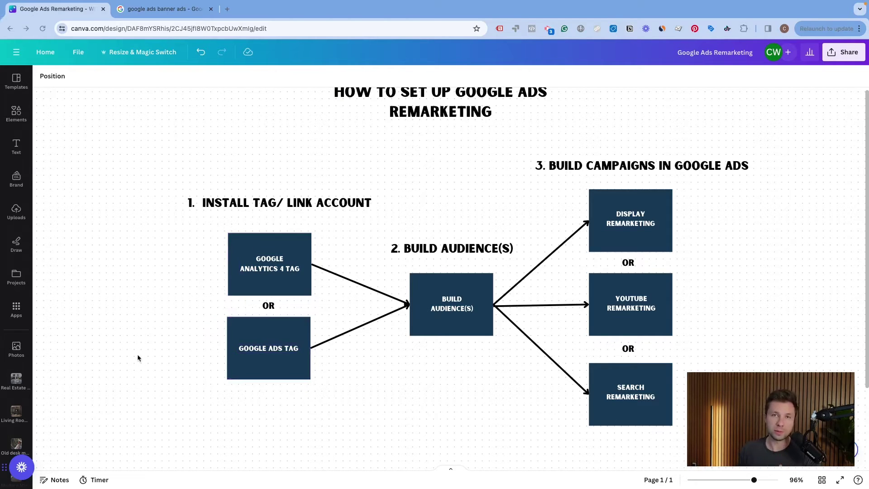
{"action": "left_click_drag", "start_coordinate": [189, 266], "coordinate": [288, 275]}
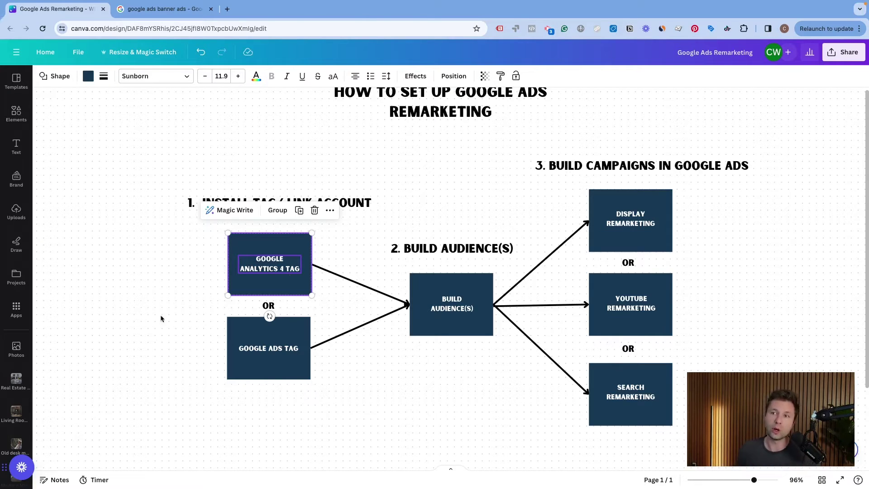
{"action": "left_click", "coordinate": [183, 378]}
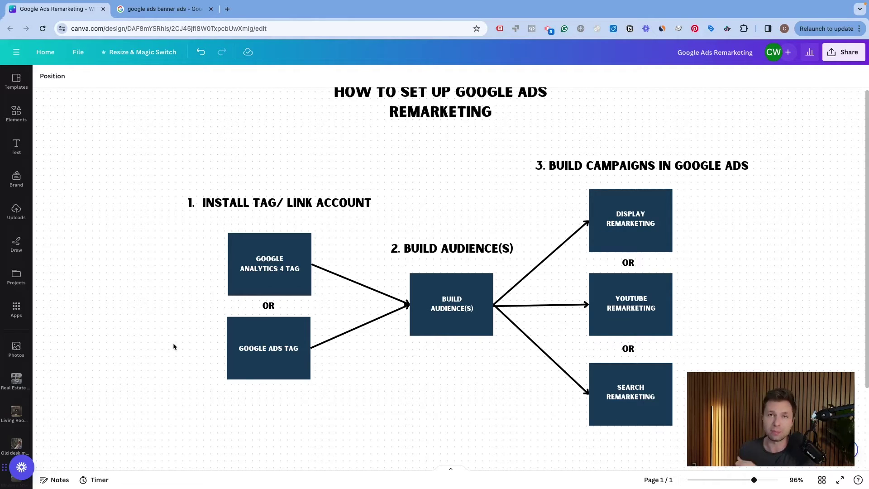
- Return to the Google Ads data sources, open the Google Ads tag details and expand its tag setup
{"action": "key", "text": "super+Tab"}
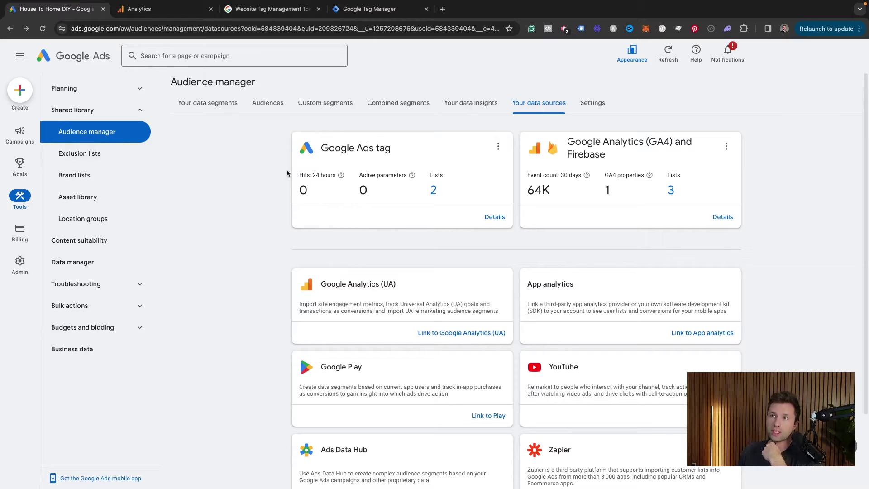
{"action": "scroll", "coordinate": [432, 218], "scroll_direction": "down", "scroll_amount": 3}
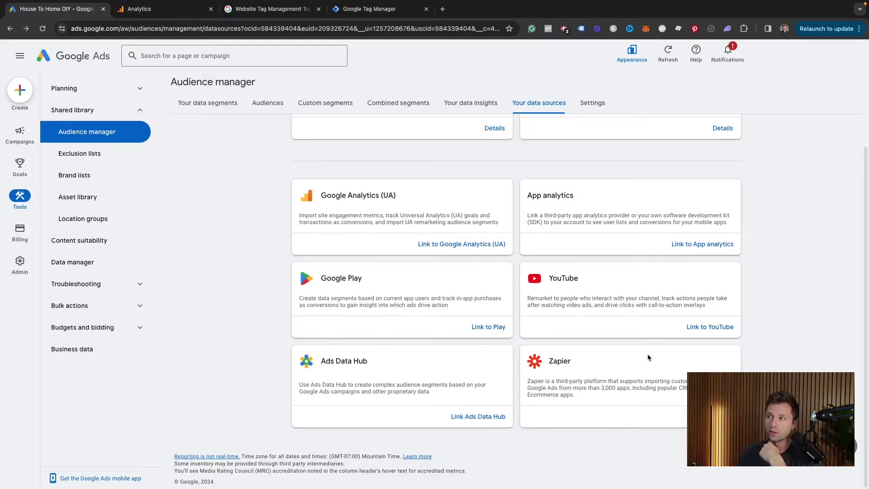
{"action": "scroll", "coordinate": [646, 353], "scroll_direction": "up", "scroll_amount": 3}
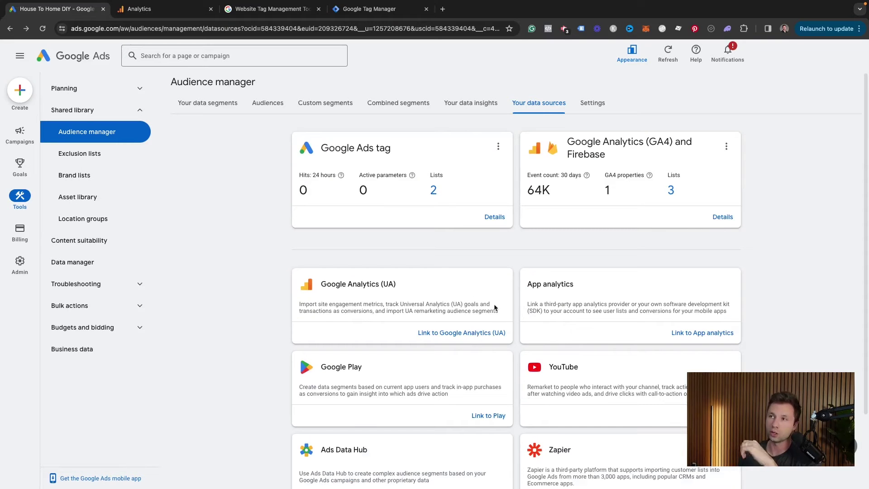
{"action": "left_click", "coordinate": [495, 218]}
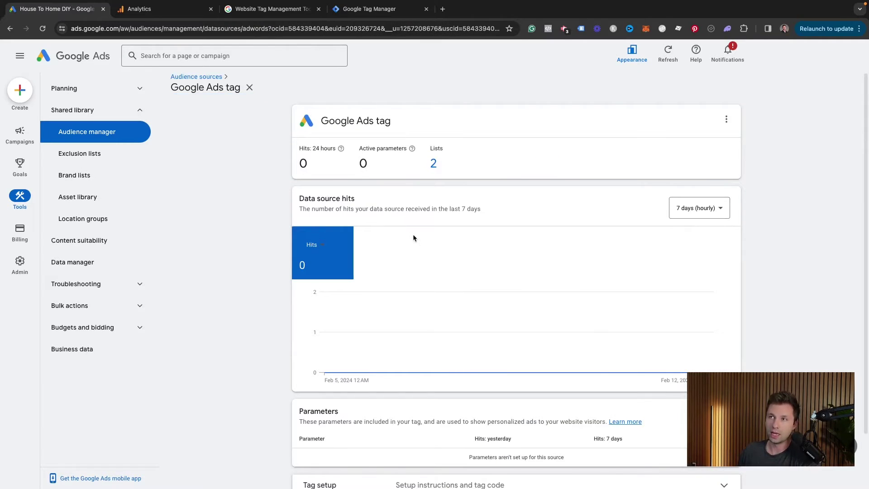
{"action": "scroll", "coordinate": [412, 234], "scroll_direction": "down", "scroll_amount": 2}
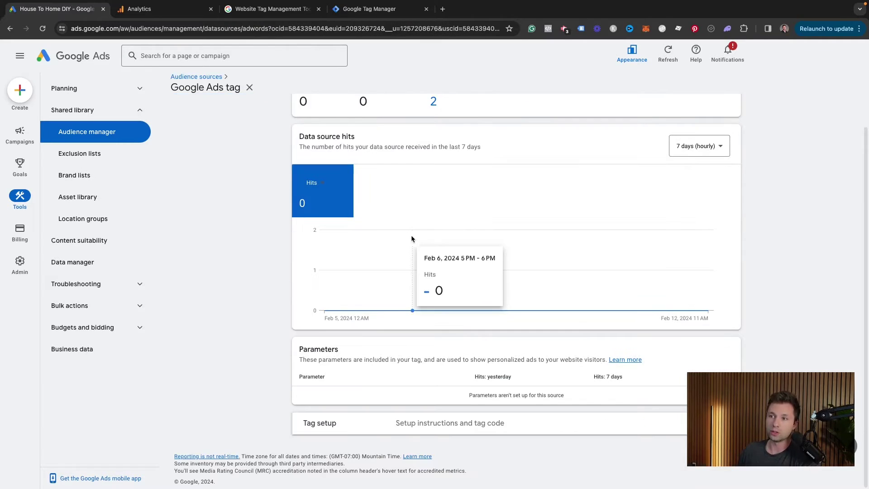
{"action": "left_click", "coordinate": [470, 424]}
{"action": "scroll", "coordinate": [452, 407], "scroll_direction": "down", "scroll_amount": 2}
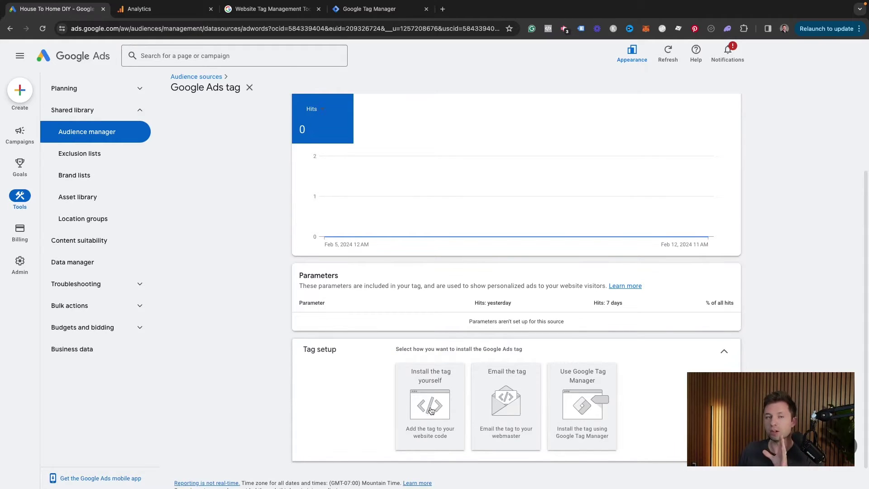
- Review the tag setup instructions for installing the tag yourself, emailing the tag and using Google Tag Manager
{"action": "scroll", "coordinate": [424, 402], "scroll_direction": "down", "scroll_amount": 5}
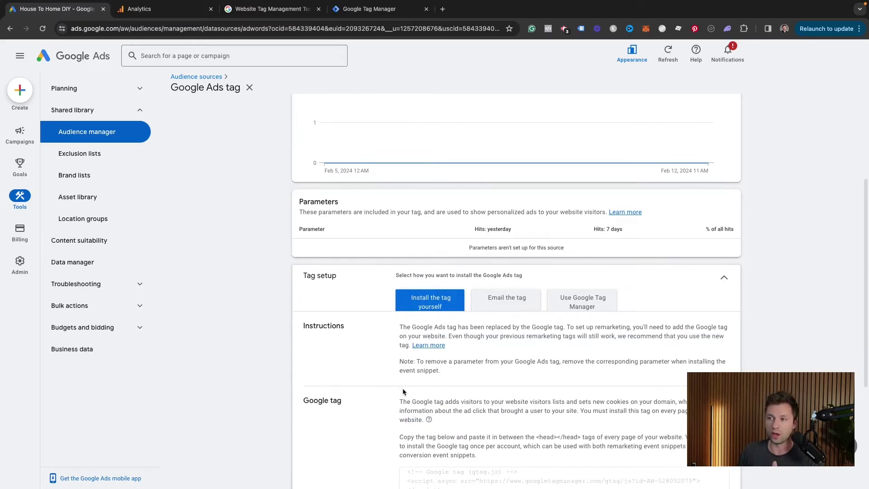
{"action": "scroll", "coordinate": [452, 401], "scroll_direction": "up", "scroll_amount": 3}
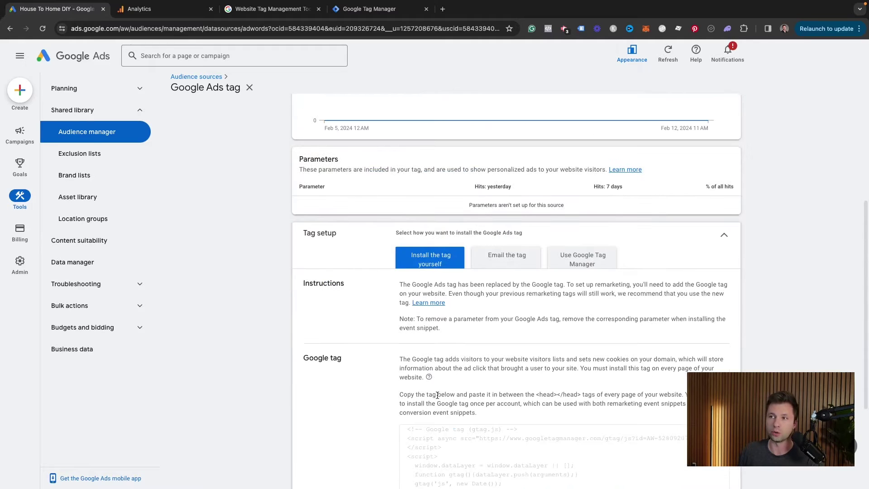
{"action": "left_click", "coordinate": [496, 275]}
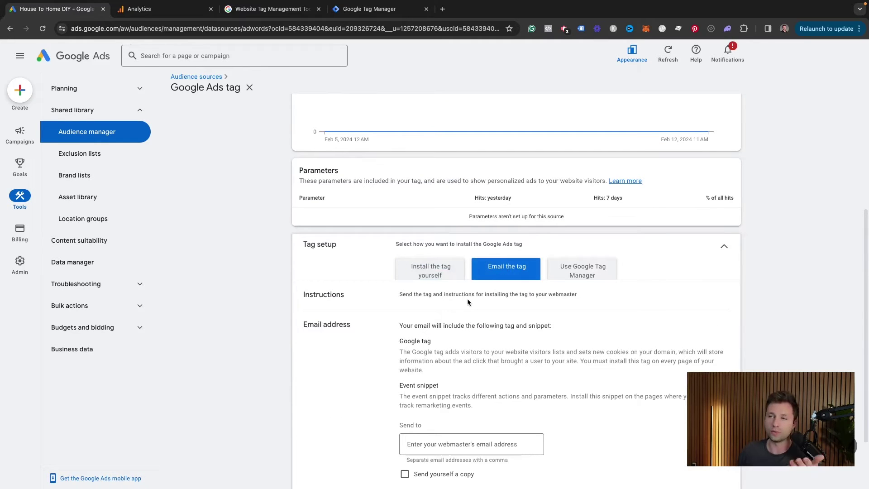
{"action": "left_click", "coordinate": [581, 273]}
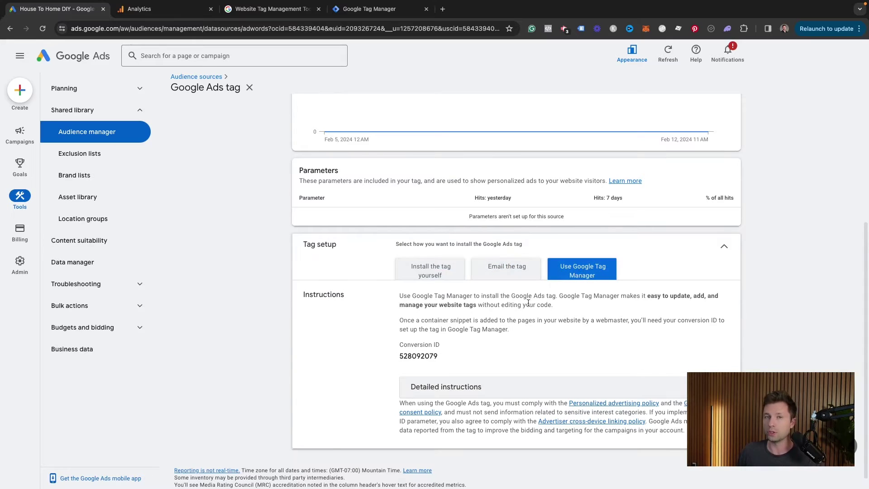
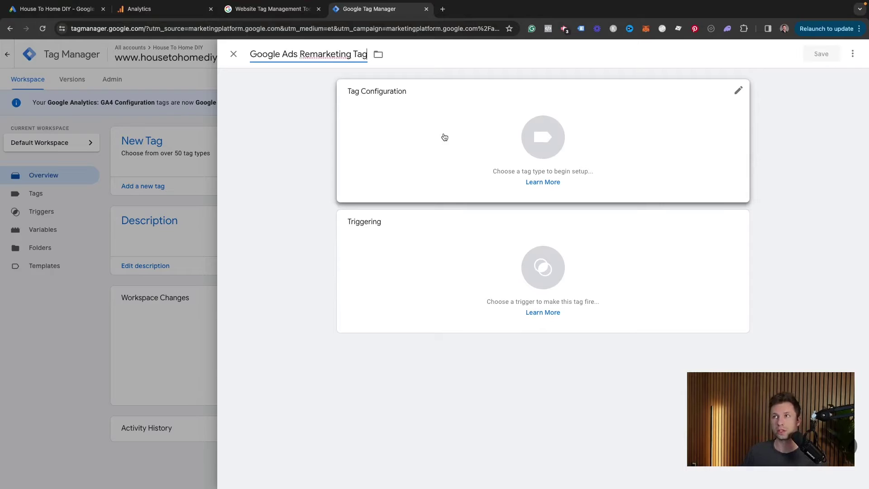
- Set the tag type of the new Google Ads Remarketing Tag to Google Ads Remarketing
{"action": "left_click", "coordinate": [446, 135]}
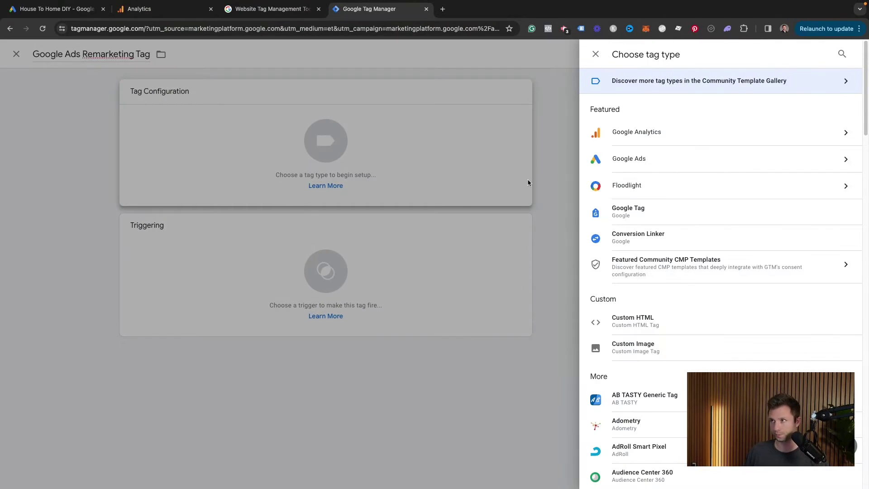
{"action": "left_click", "coordinate": [657, 164]}
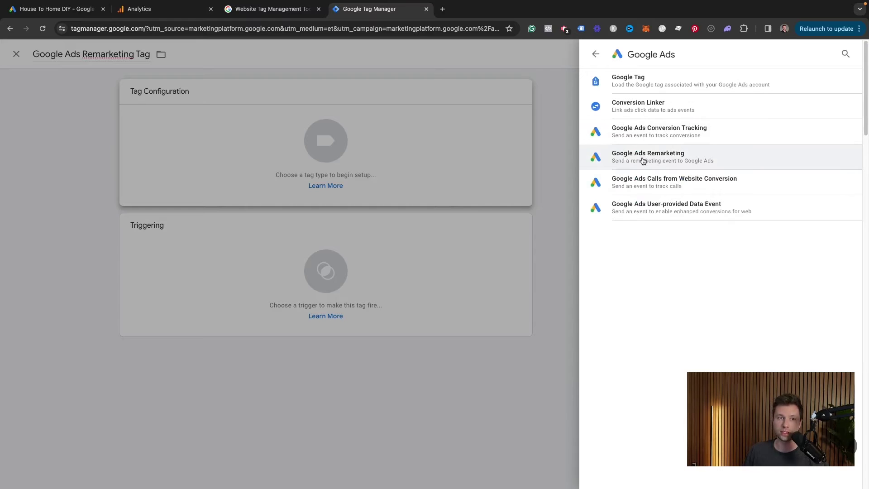
{"action": "left_click", "coordinate": [644, 161]}
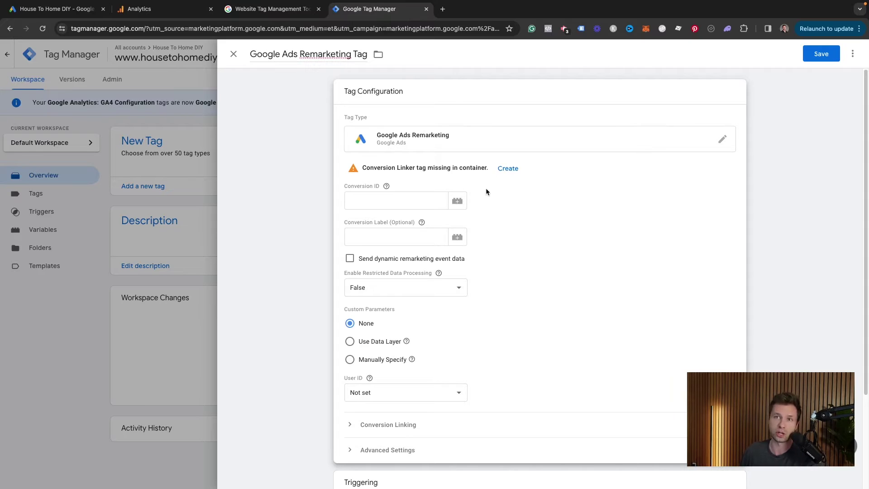
- Create the missing conversion linker tag from the remarketing tag's configuration, name it Conversion Linker and save it
{"action": "left_click", "coordinate": [508, 169]}
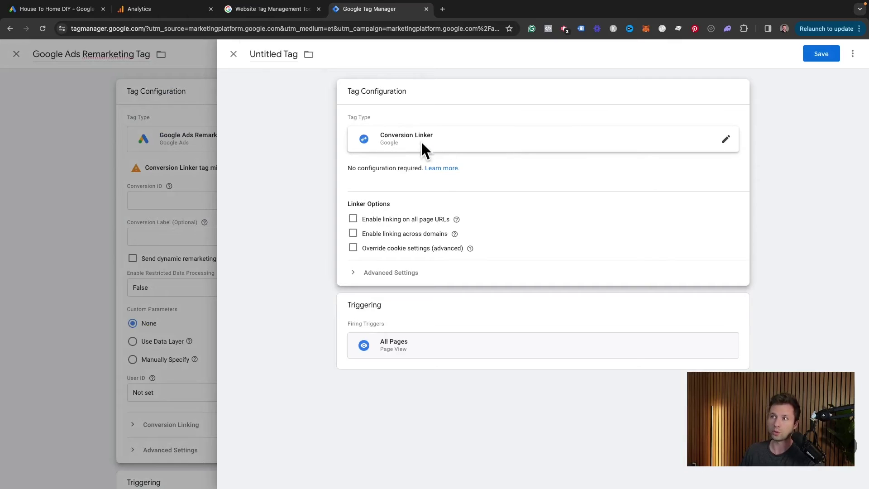
{"action": "left_click_drag", "start_coordinate": [293, 55], "coordinate": [238, 55]}
{"action": "key", "text": "BackSpace"}
{"action": "type", "text": "Co"}
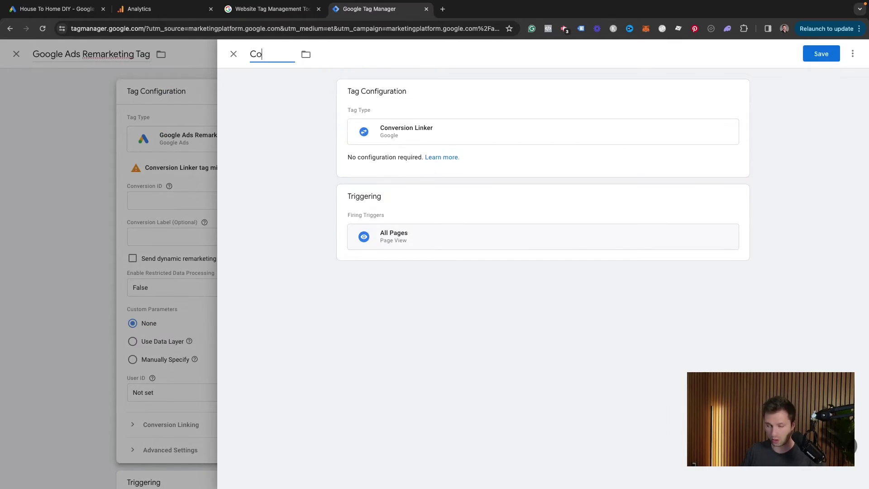
{"action": "type", "text": "nversion Linker"}
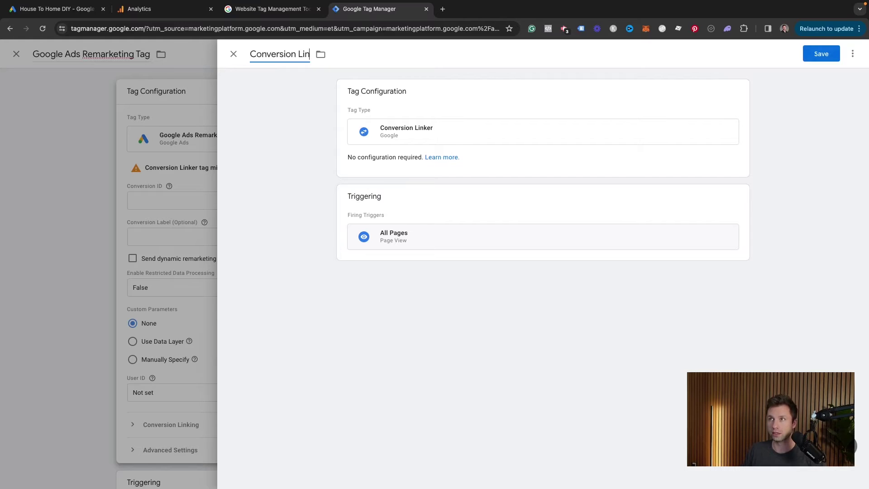
{"action": "left_click", "coordinate": [821, 53]}
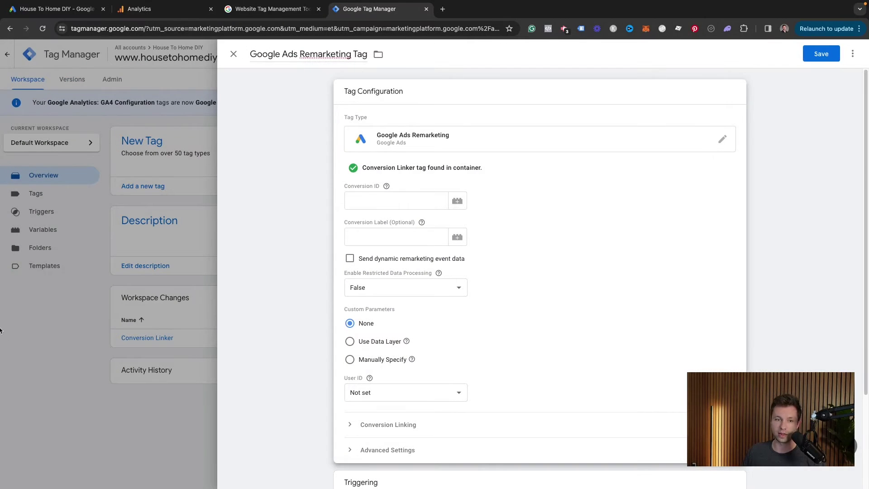
- Copy the conversion ID from the Google Ads tag setup into the Google Ads Remarketing Tag's Conversion ID in Google Tag Manager
{"action": "scroll", "coordinate": [439, 322], "scroll_direction": "down", "scroll_amount": 3}
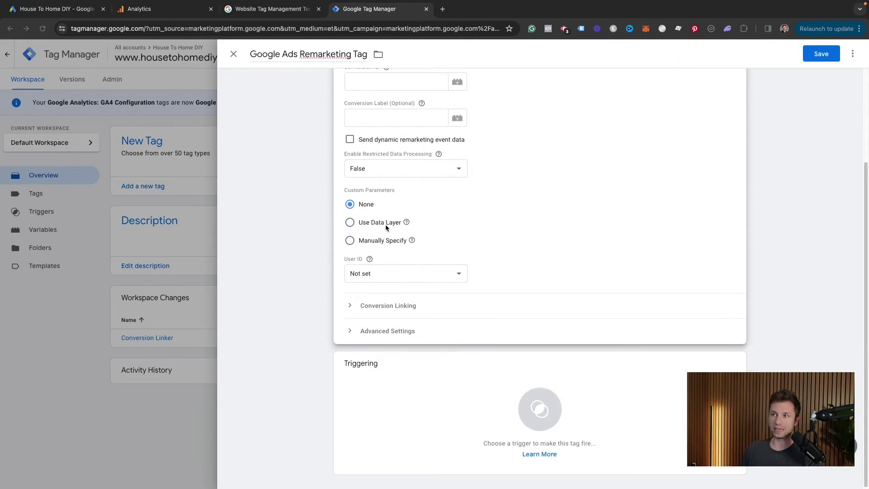
{"action": "scroll", "coordinate": [385, 226], "scroll_direction": "up", "scroll_amount": 3}
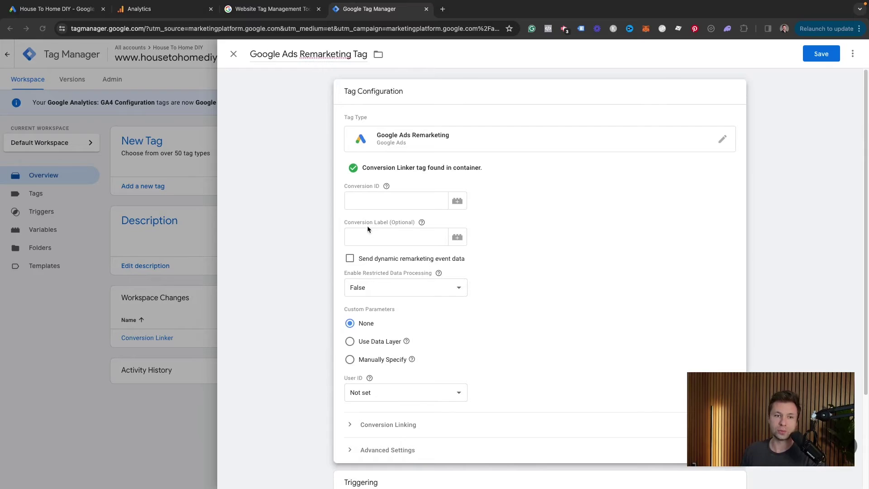
{"action": "left_click", "coordinate": [366, 201]}
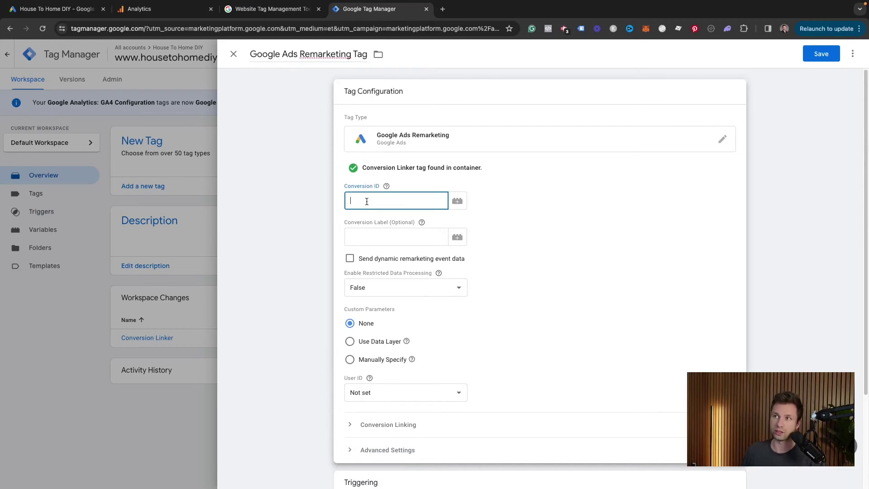
{"action": "left_click", "coordinate": [57, 11]}
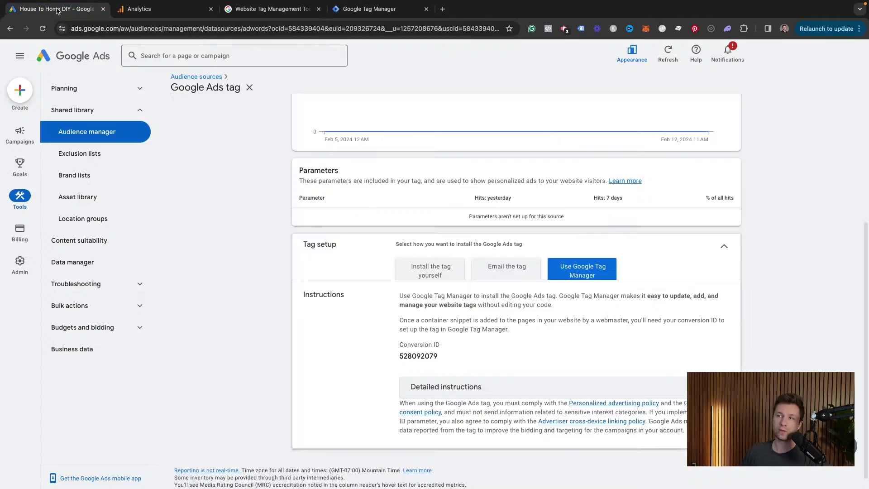
{"action": "left_click_drag", "start_coordinate": [450, 359], "coordinate": [399, 358]}
{"action": "key", "text": "super+c"}
{"action": "left_click", "coordinate": [395, 359]}
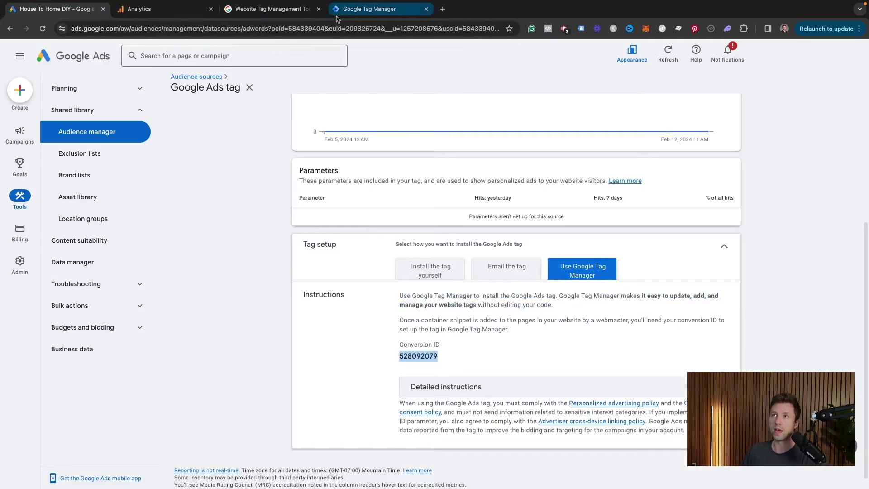
{"action": "left_click", "coordinate": [357, 9]}
{"action": "left_click", "coordinate": [377, 197]}
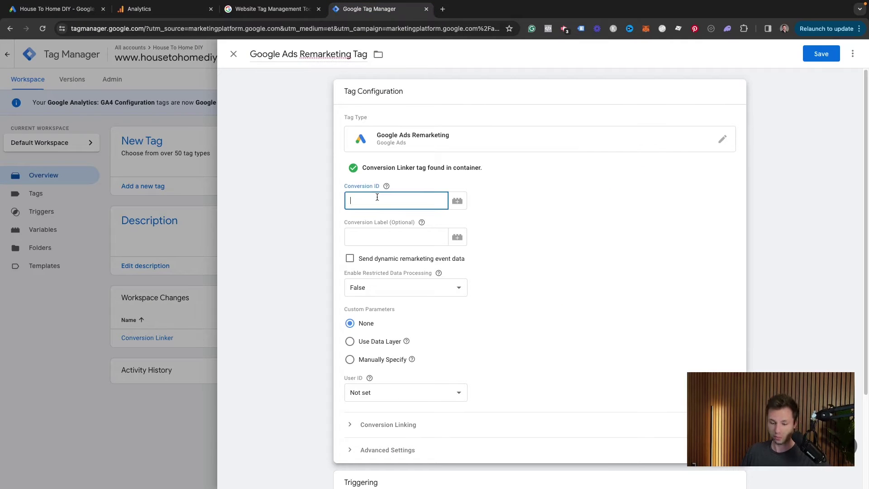
{"action": "key", "text": "super+v"}
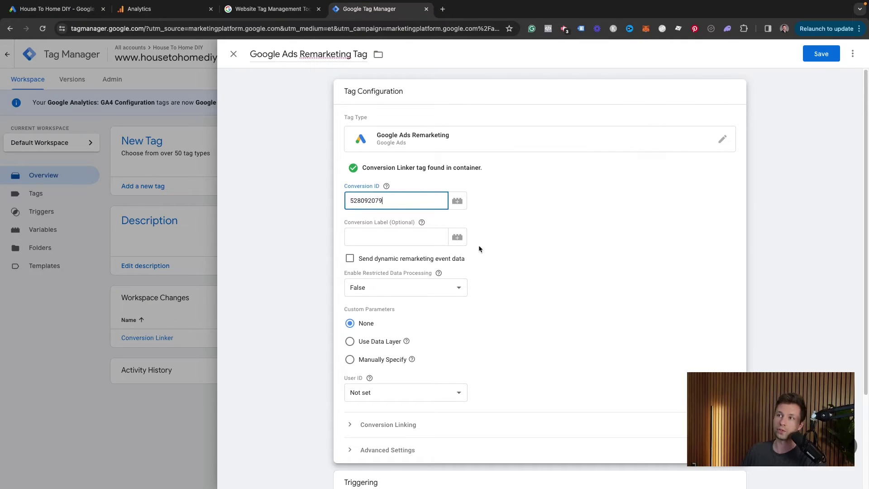
- Set the remarketing tag's firing trigger to Initialization - All Pages and save the tag
{"action": "scroll", "coordinate": [482, 270], "scroll_direction": "down", "scroll_amount": 3}
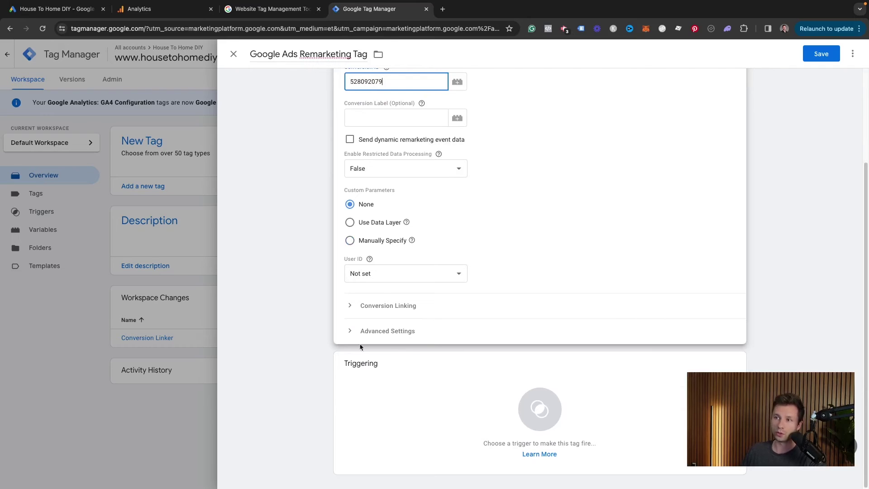
{"action": "left_click", "coordinate": [437, 402]}
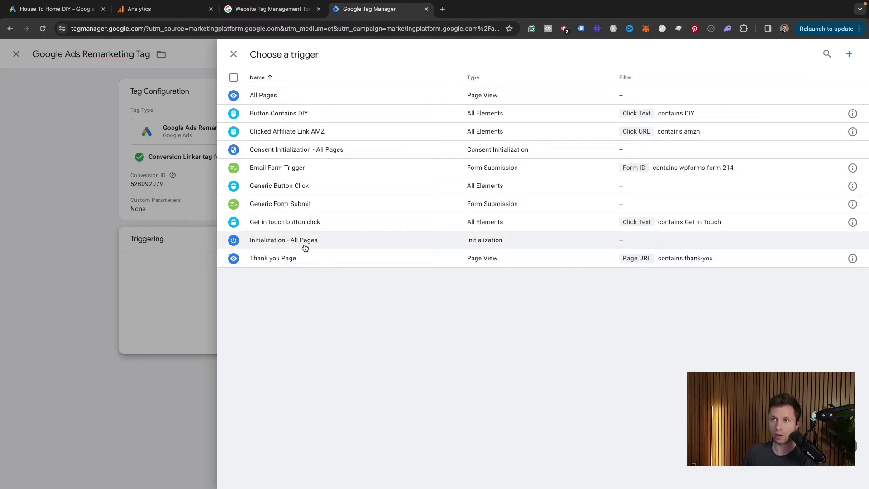
{"action": "left_click", "coordinate": [340, 241]}
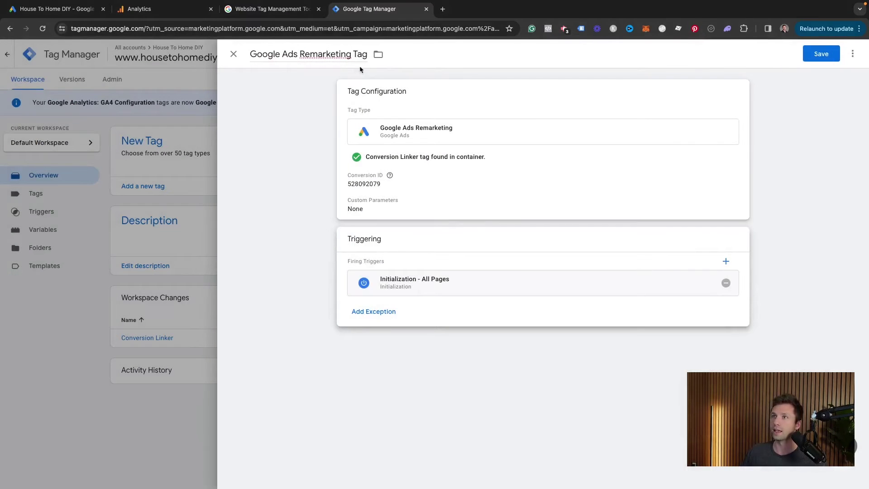
{"action": "left_click", "coordinate": [823, 55]}
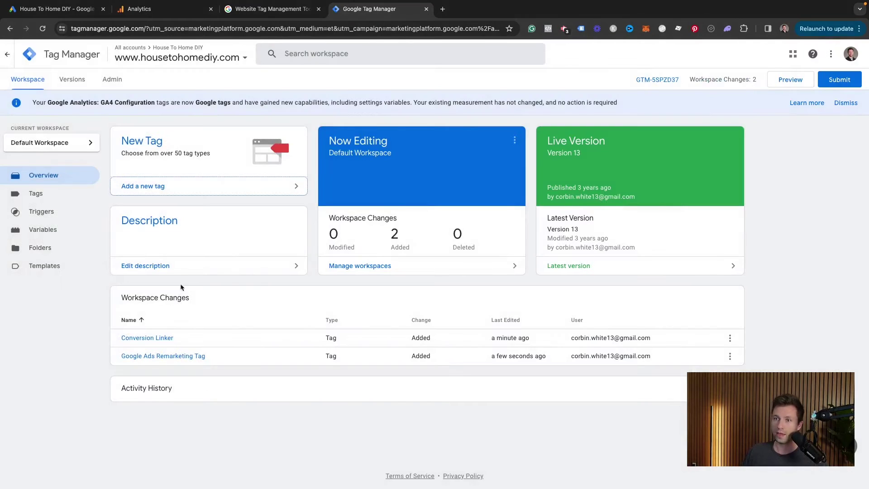
- Submit the workspace changes under the version name Google Ads Remarketing and publish them to the Live environment
{"action": "left_click", "coordinate": [845, 80]}
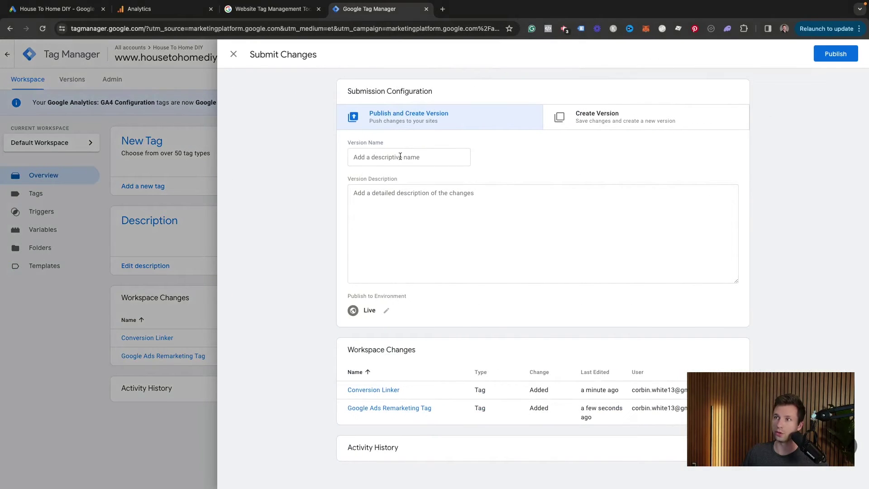
{"action": "left_click", "coordinate": [400, 156]}
{"action": "type", "text": "Google A"}
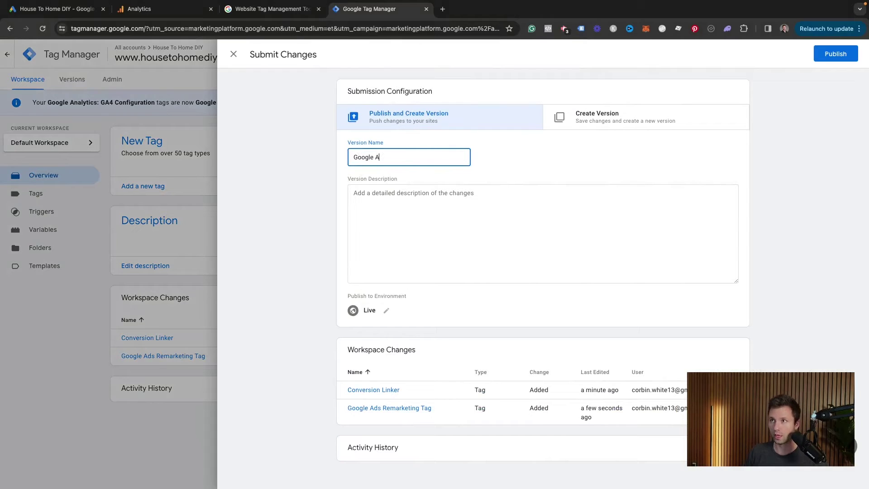
{"action": "type", "text": "ds Remarketing"}
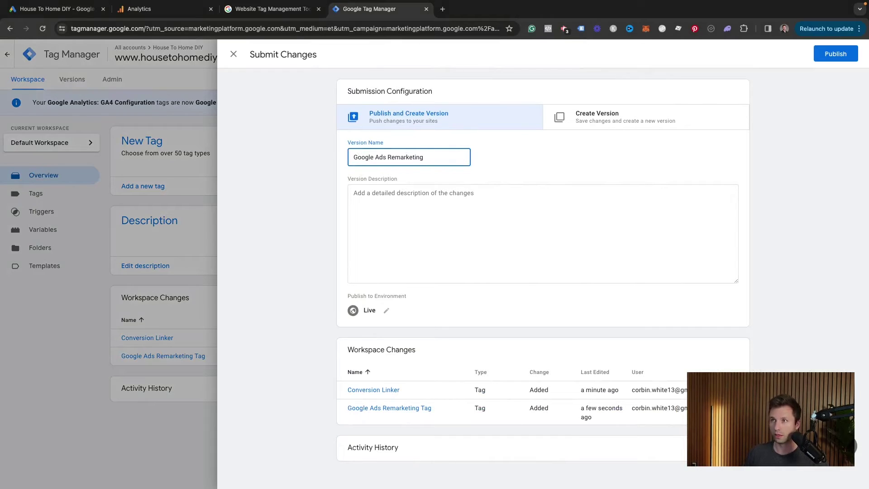
{"action": "left_click", "coordinate": [434, 235]}
{"action": "left_click", "coordinate": [828, 55]}
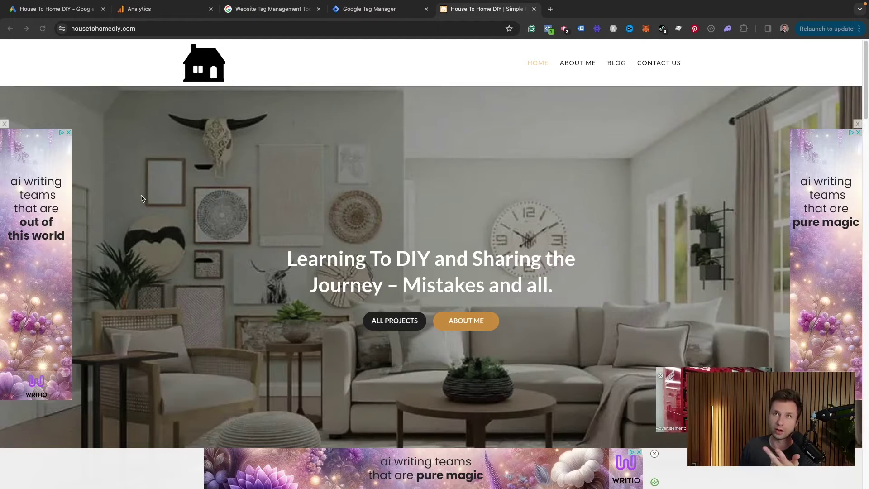
- Check the tags on the housetohomediy.com home page with Tag Assistant Legacy, reloading the page and running the check again
{"action": "left_click", "coordinate": [581, 30]}
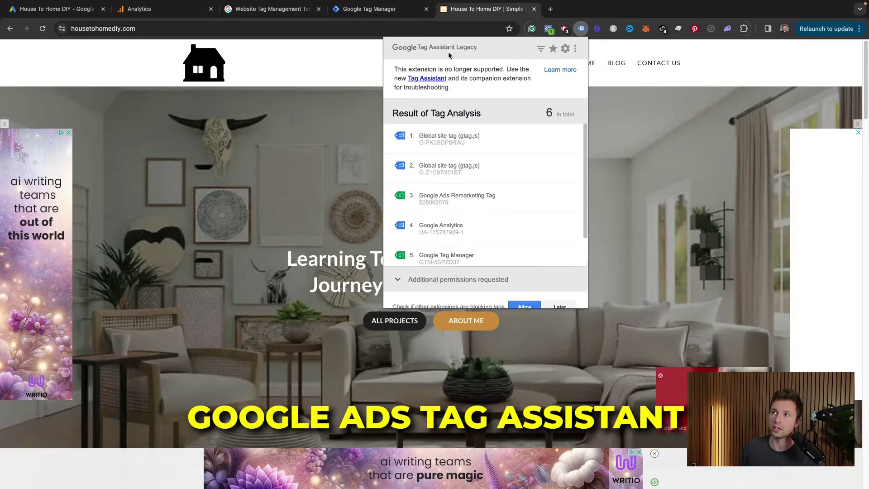
{"action": "left_click", "coordinate": [339, 72]}
{"action": "left_click", "coordinate": [43, 29]}
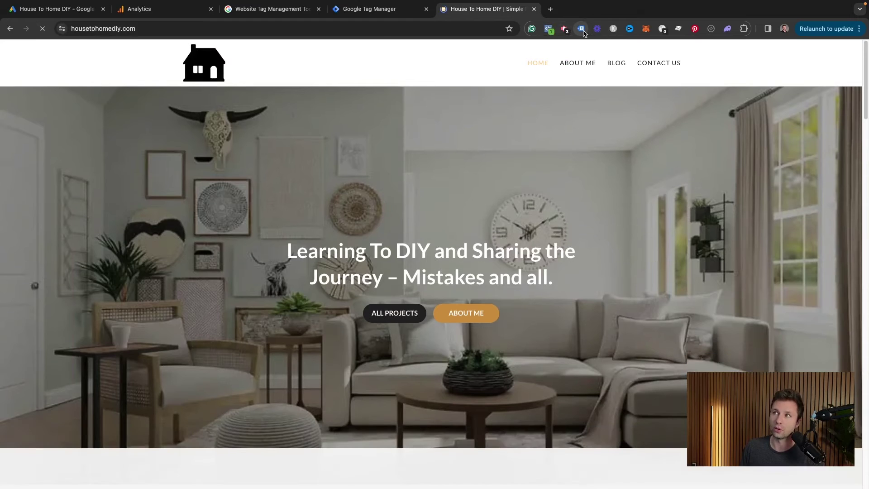
{"action": "left_click", "coordinate": [581, 29]}
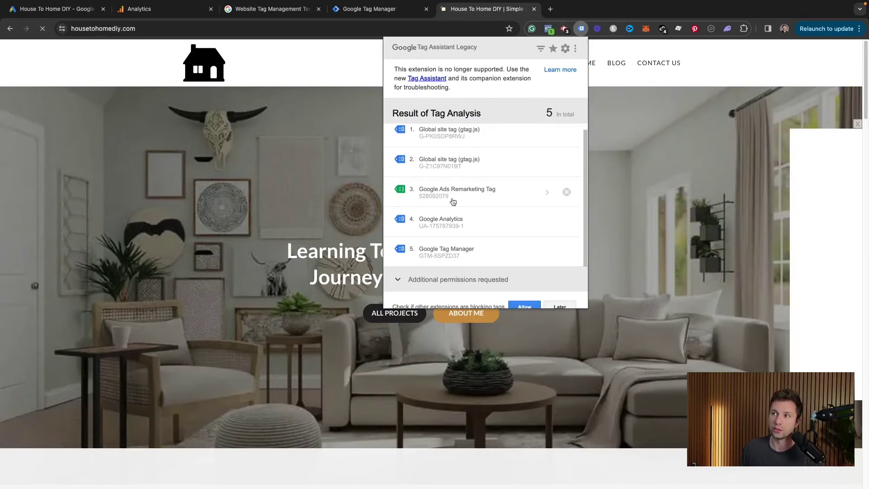
{"action": "left_click_drag", "start_coordinate": [409, 130], "coordinate": [419, 199]}
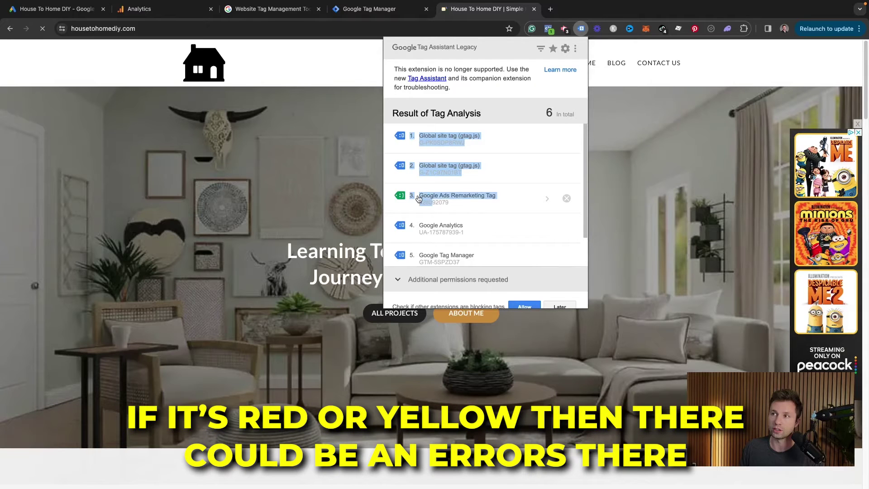
{"action": "left_click", "coordinate": [519, 205]}
{"action": "scroll", "coordinate": [498, 215], "scroll_direction": "down", "scroll_amount": 1}
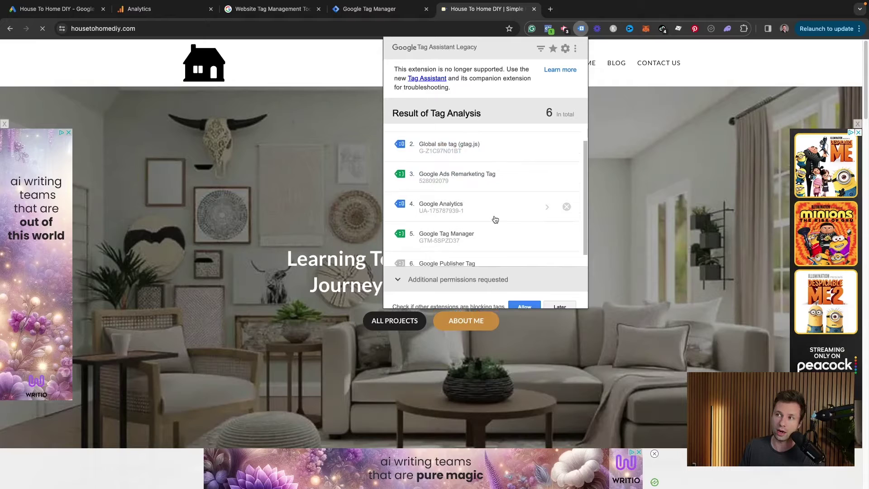
{"action": "scroll", "coordinate": [457, 173], "scroll_direction": "up", "scroll_amount": 1}
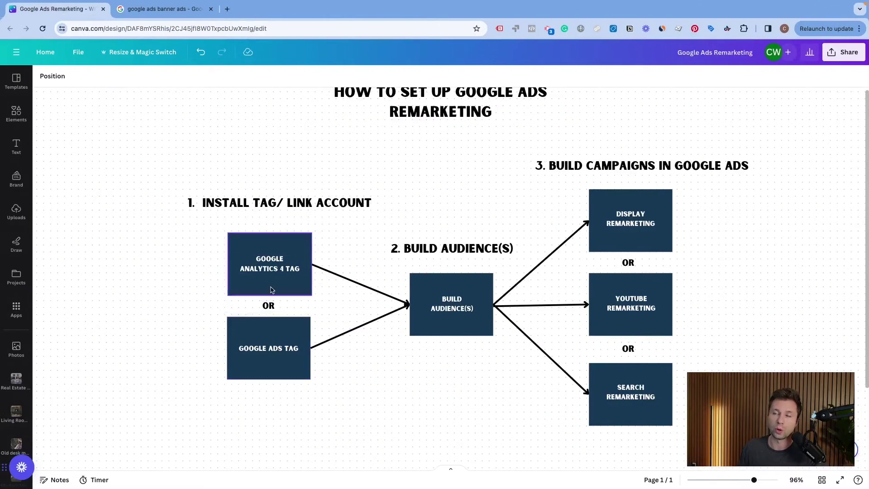
- Review the tag installation and audience building stages of the remarketing diagram in Canva
{"action": "left_click_drag", "start_coordinate": [188, 169], "coordinate": [365, 391]}
{"action": "left_click", "coordinate": [401, 270]}
{"action": "left_click_drag", "start_coordinate": [422, 182], "coordinate": [481, 362]}
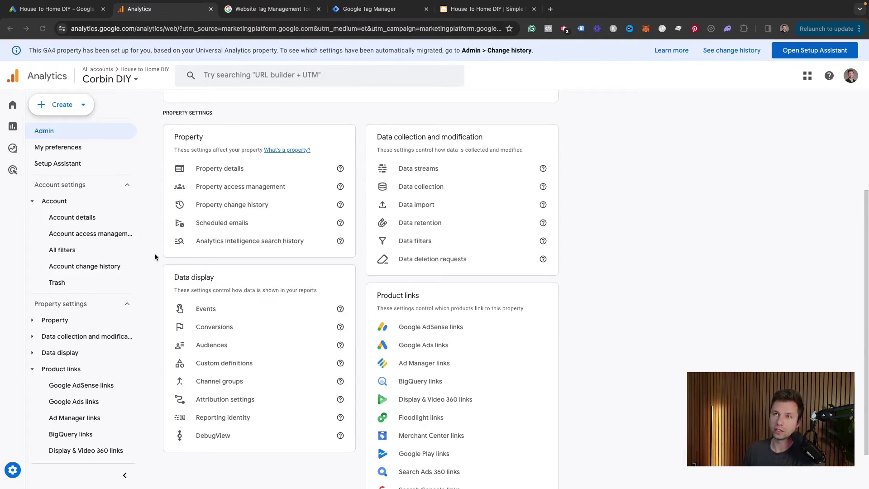
- Open the property's audiences in Google Analytics and select the all-users and Age 35-45 segments in the Google Ads Audience manager
{"action": "left_click", "coordinate": [14, 473]}
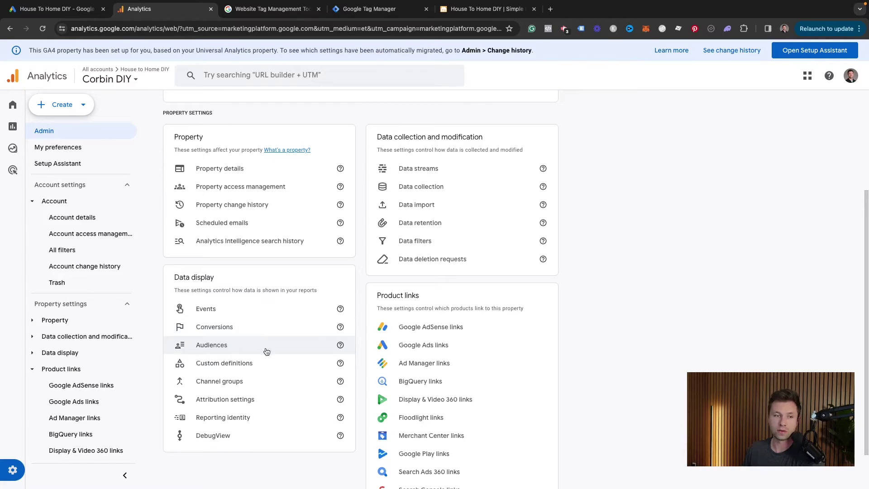
{"action": "left_click", "coordinate": [229, 348]}
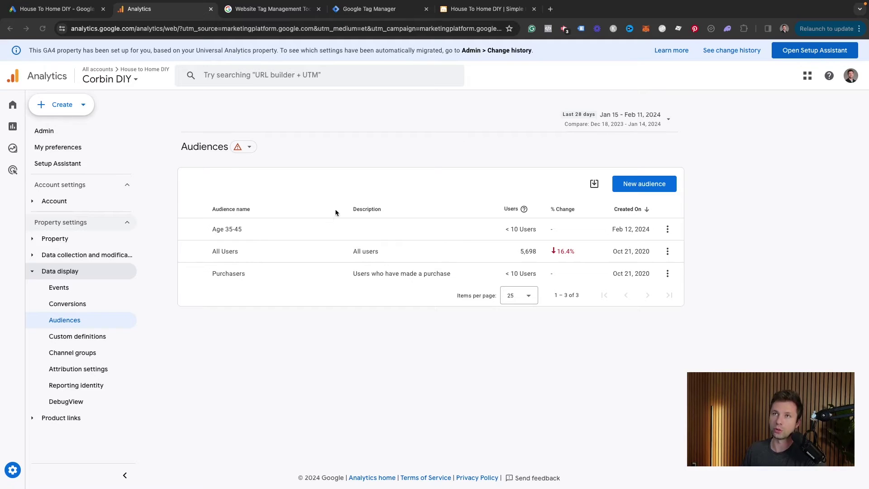
{"action": "left_click", "coordinate": [71, 13]}
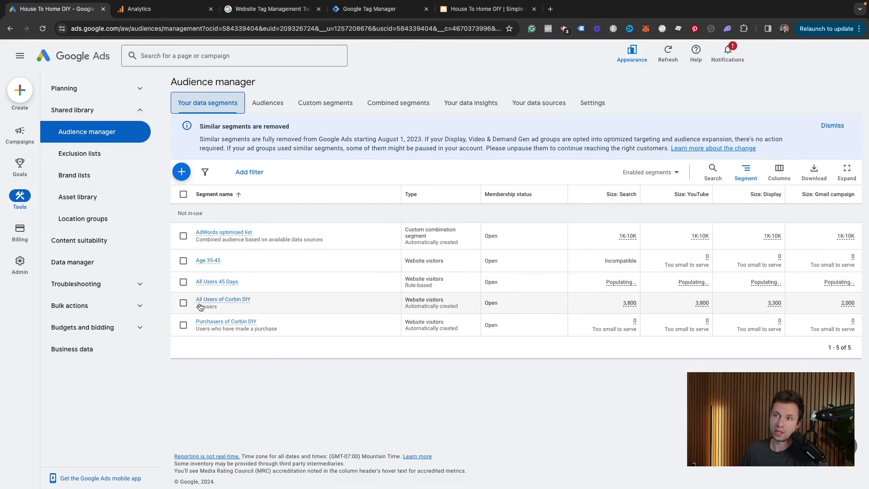
{"action": "left_click", "coordinate": [183, 303]}
{"action": "left_click", "coordinate": [184, 261]}
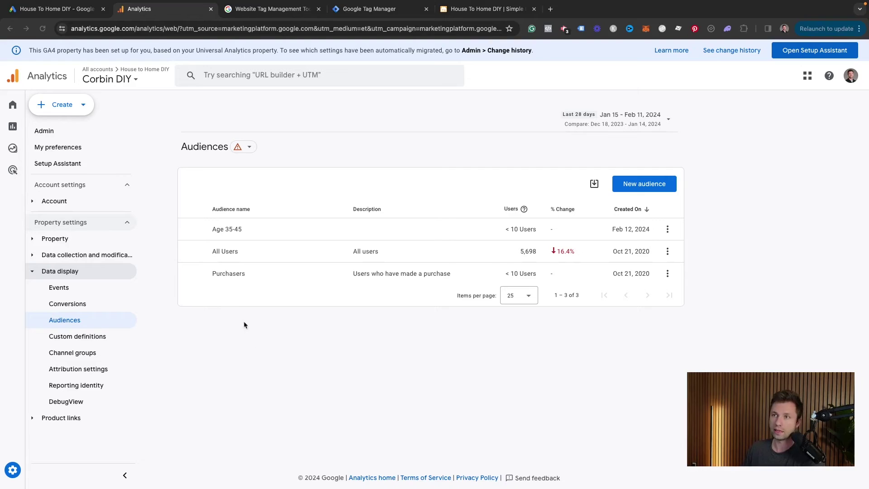
- Start a new audience in Google Analytics and browse its Templates and Predictive suggestions
{"action": "left_click", "coordinate": [638, 188]}
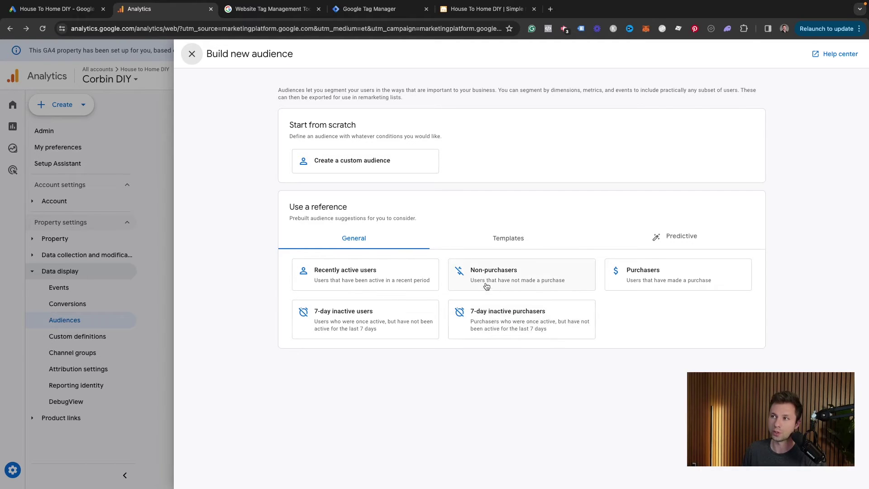
{"action": "left_click", "coordinate": [516, 245]}
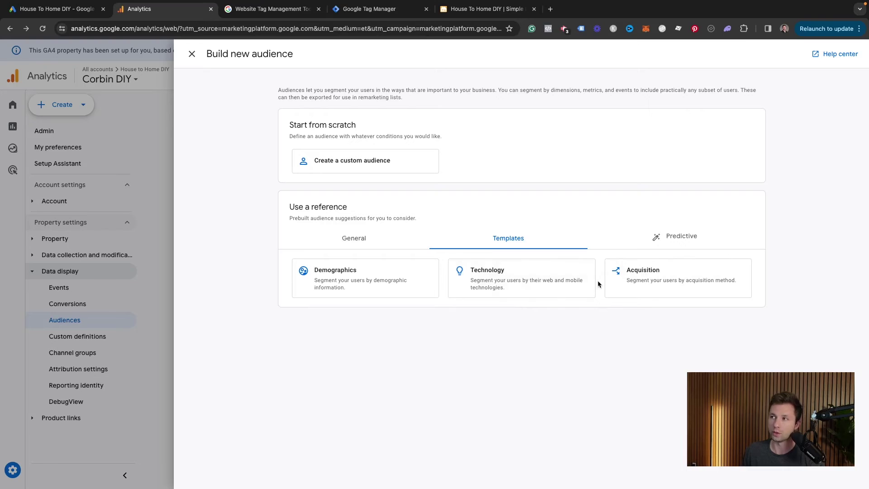
{"action": "left_click", "coordinate": [664, 239]}
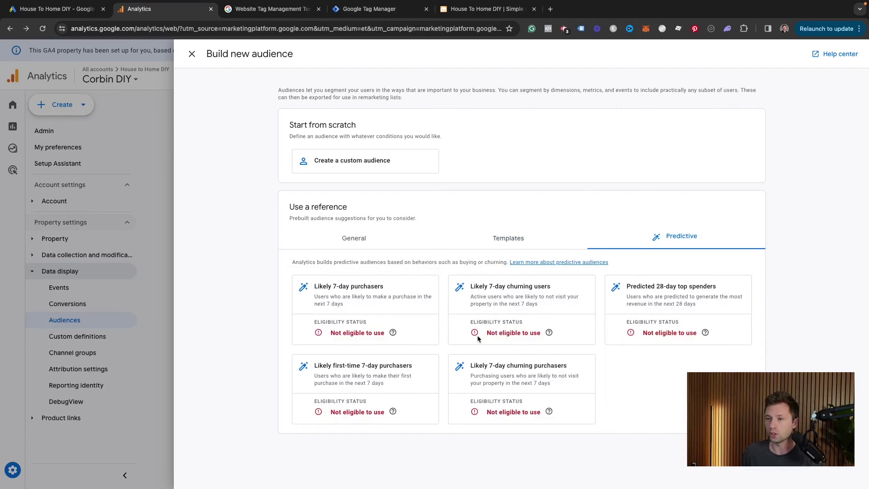
- Open the help article about predictive audience eligibility and read which purchase events are supported
{"action": "mouse_move", "coordinate": [393, 333]}
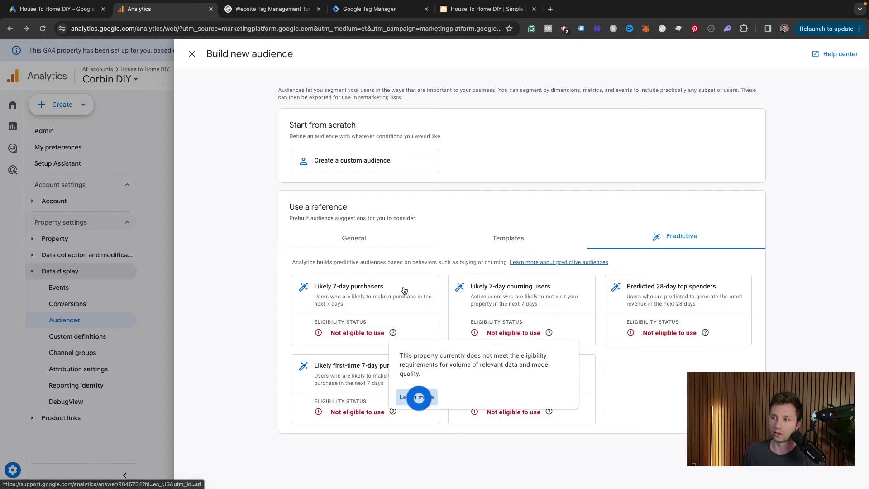
{"action": "left_click", "coordinate": [417, 395]}
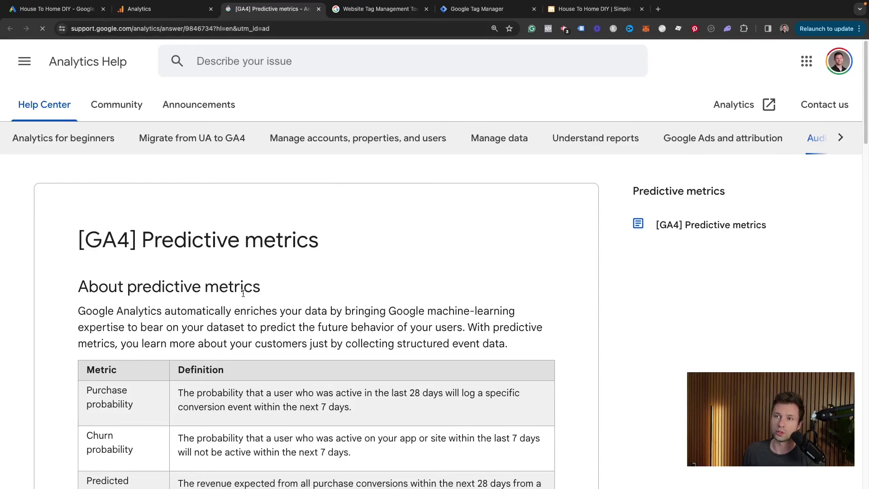
{"action": "scroll", "coordinate": [245, 290], "scroll_direction": "down", "scroll_amount": 8}
{"action": "scroll", "coordinate": [243, 287], "scroll_direction": "up", "scroll_amount": 1}
{"action": "left_click_drag", "start_coordinate": [92, 199], "coordinate": [455, 206]}
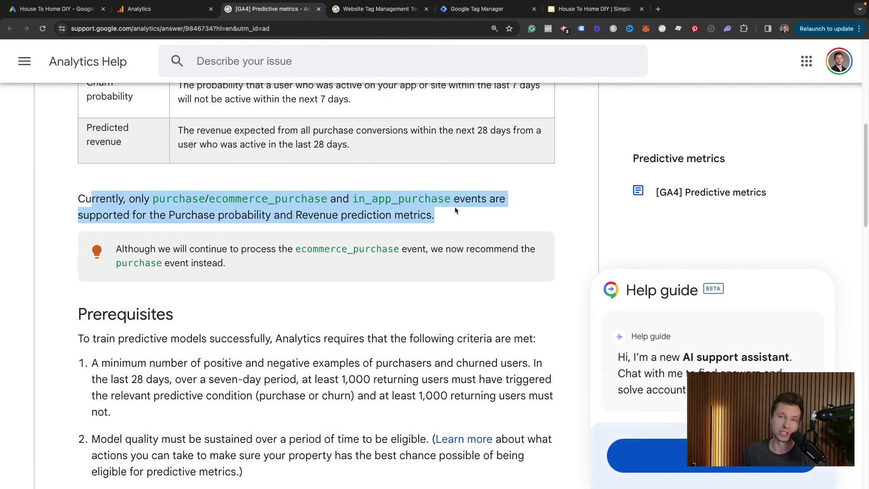
{"action": "left_click", "coordinate": [452, 206]}
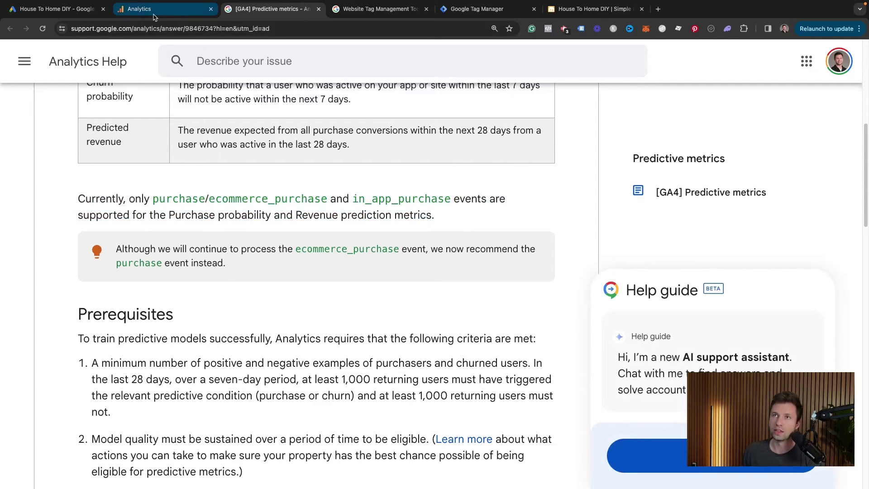
- Return to the audience builder in Google Analytics and start a custom audience from scratch
{"action": "left_click", "coordinate": [140, 9]}
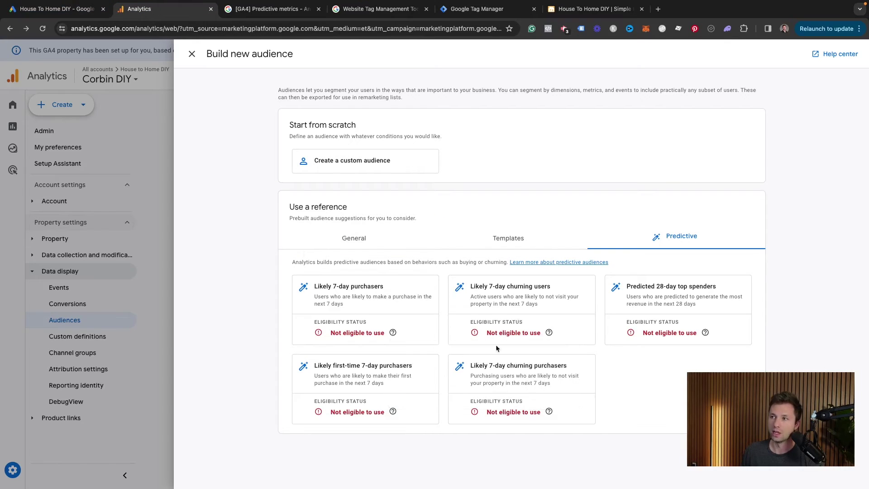
{"action": "left_click", "coordinate": [475, 239]}
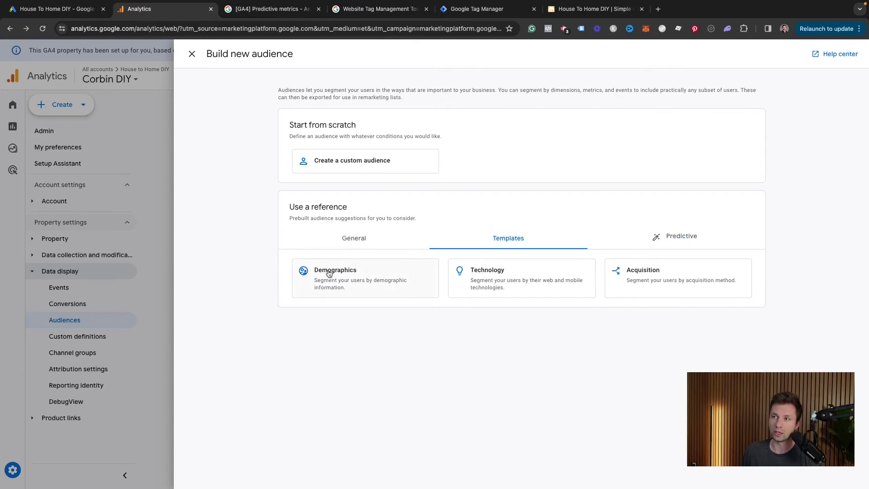
{"action": "left_click", "coordinate": [347, 238]}
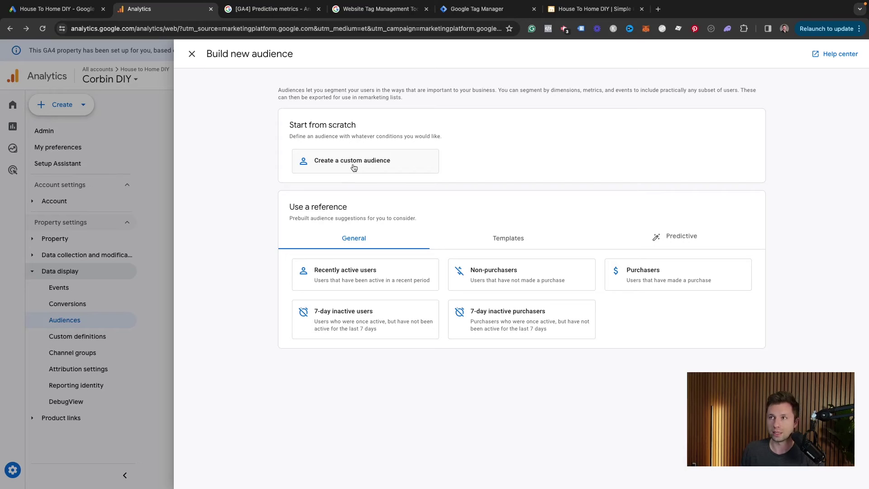
{"action": "left_click", "coordinate": [325, 165]}
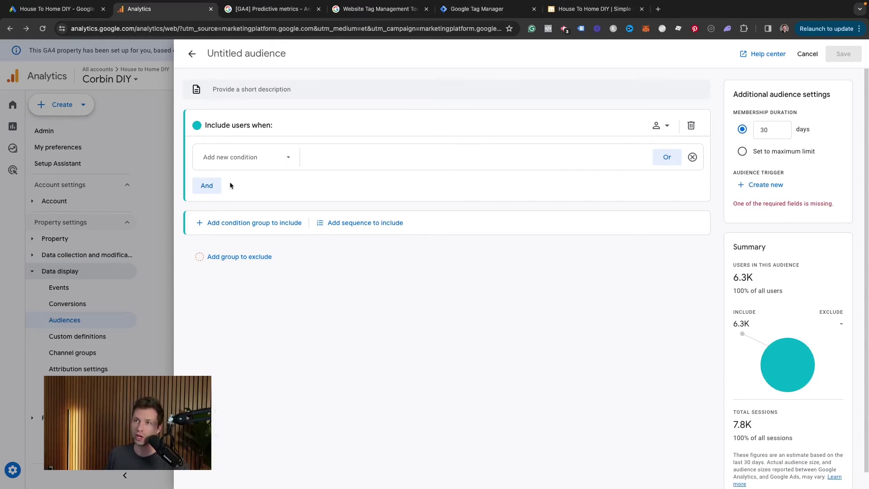
- Set the new audience's include condition to the Page path and screen class dimension
{"action": "left_click", "coordinate": [286, 159]}
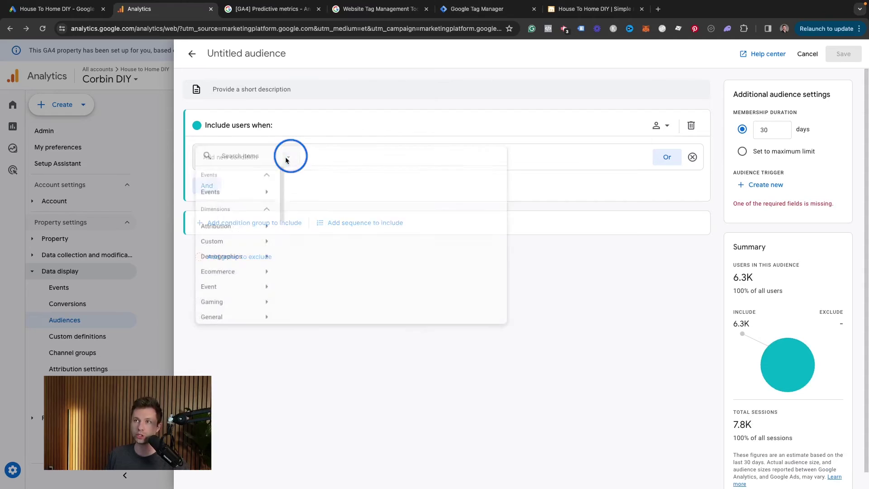
{"action": "type", "text": "page"}
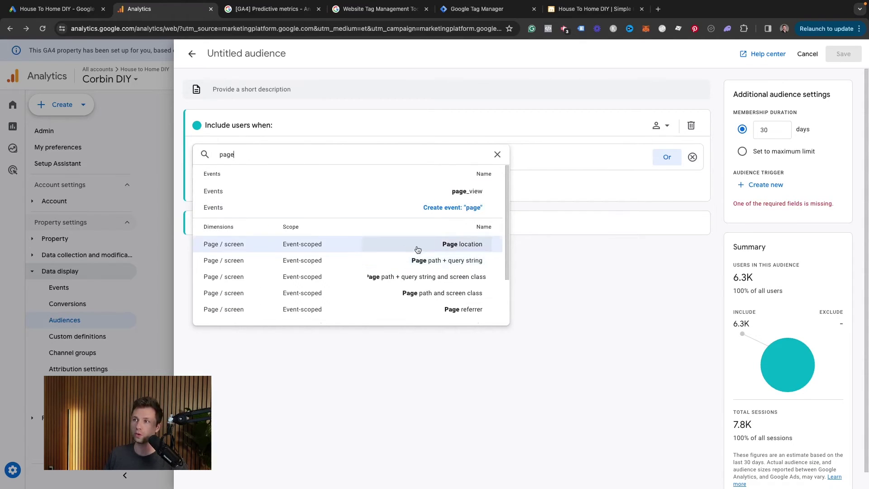
{"action": "left_click", "coordinate": [411, 294]}
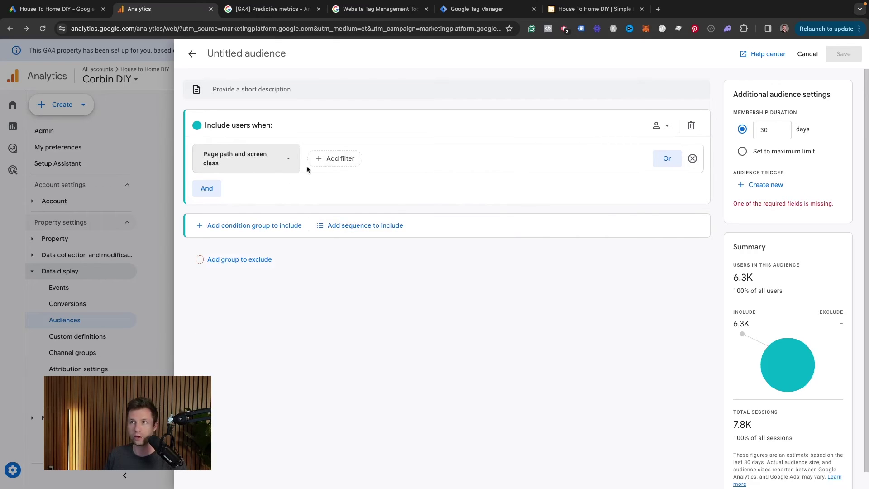
- Filter the include condition to page paths that contain /diy-electric-fireplace/ at any point in time
{"action": "left_click", "coordinate": [343, 162]}
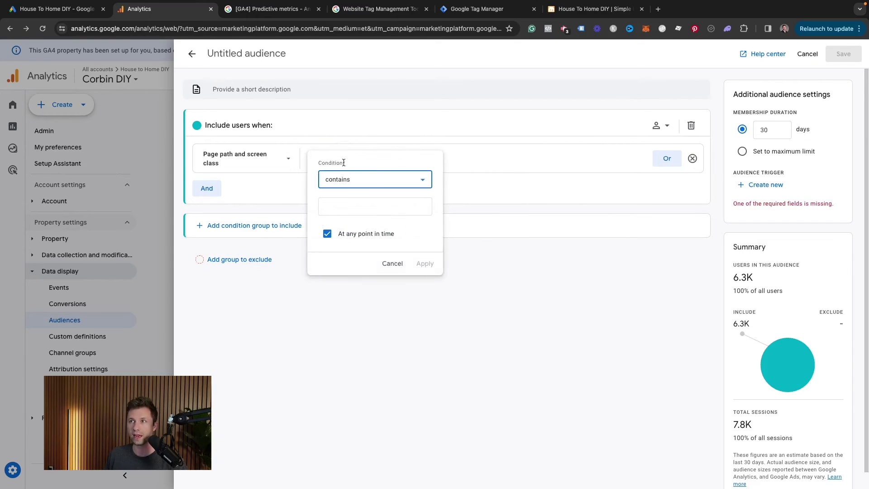
{"action": "left_click", "coordinate": [346, 206]}
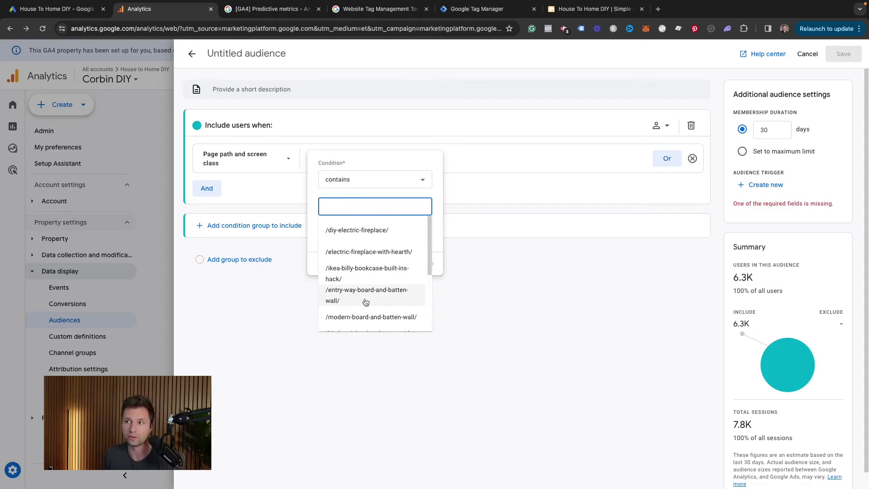
{"action": "scroll", "coordinate": [362, 301], "scroll_direction": "down", "scroll_amount": 1}
{"action": "scroll", "coordinate": [361, 297], "scroll_direction": "up", "scroll_amount": 1}
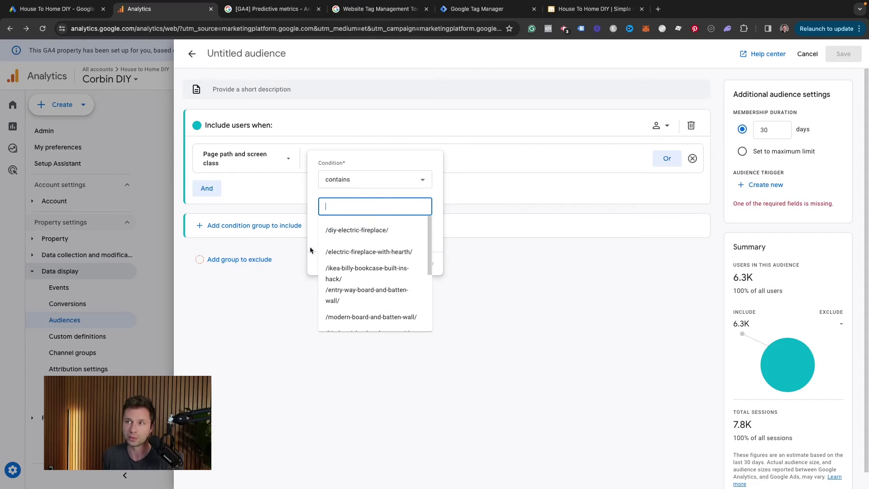
{"action": "left_click", "coordinate": [356, 231]}
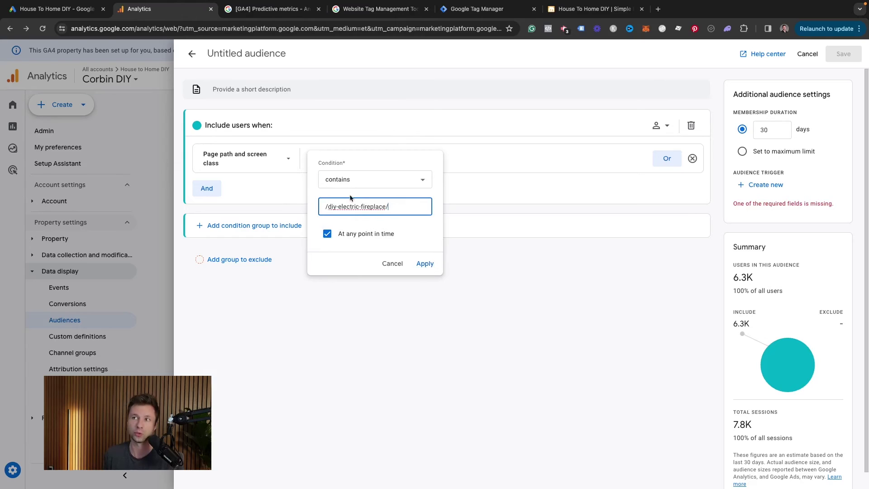
{"action": "left_click", "coordinate": [425, 264]}
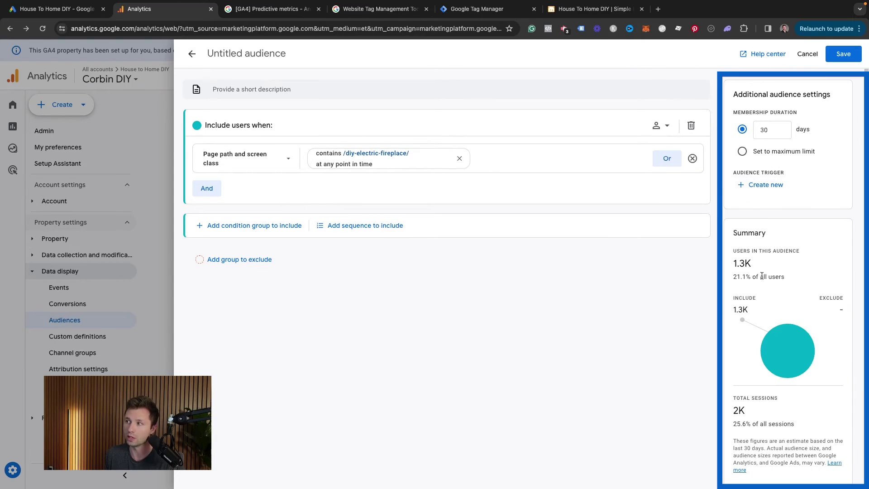
- Try the maximum limit for the audience's membership duration and switch it back to 30 days
{"action": "double_click", "coordinate": [763, 131]}
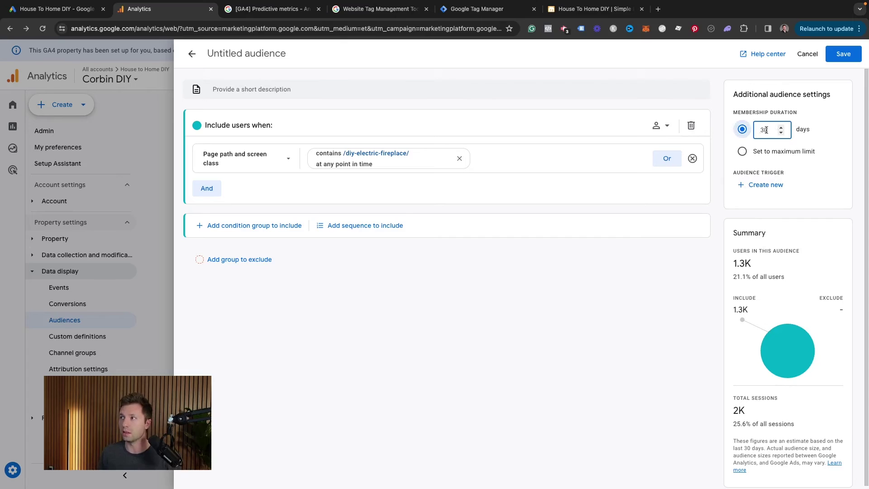
{"action": "key", "text": "BackSpace"}
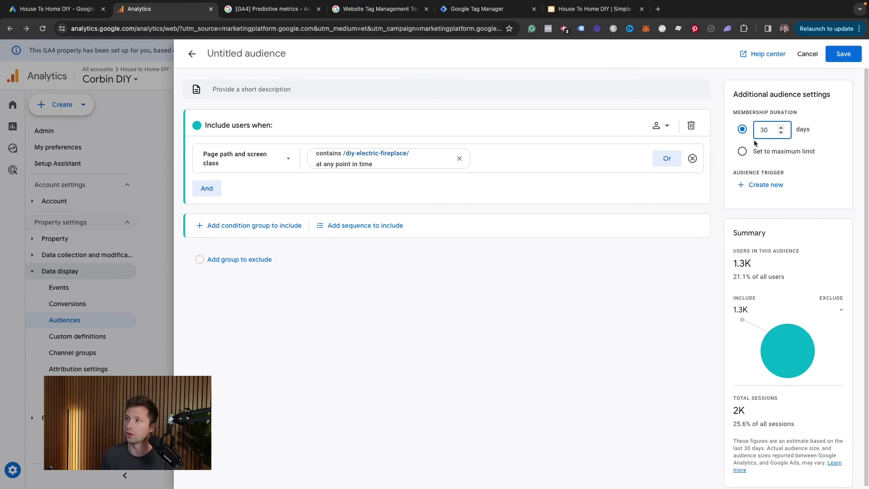
{"action": "left_click", "coordinate": [742, 151]}
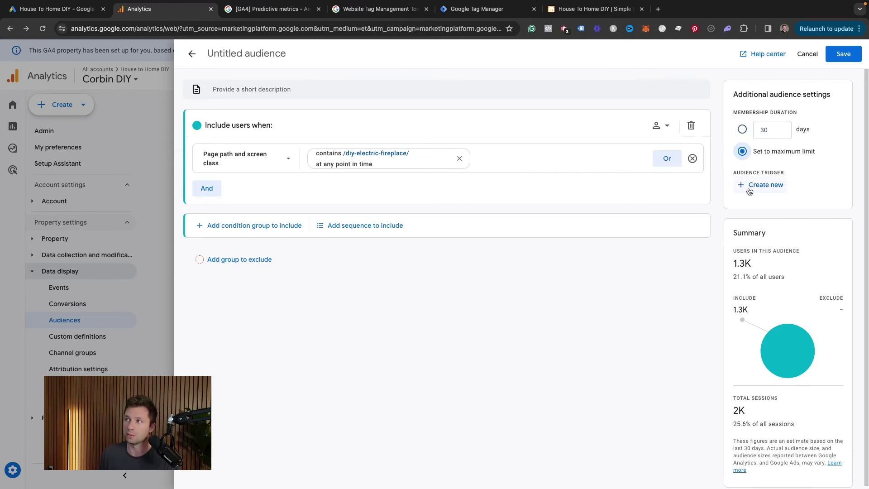
{"action": "left_click", "coordinate": [742, 130]}
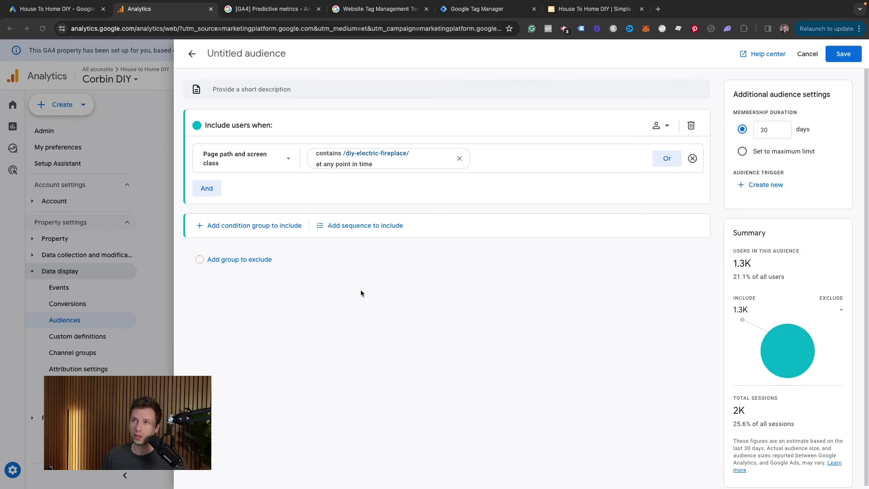
- Name the audience "Hit Fireplace Page last 30 Days" and save it
{"action": "left_click", "coordinate": [251, 50]}
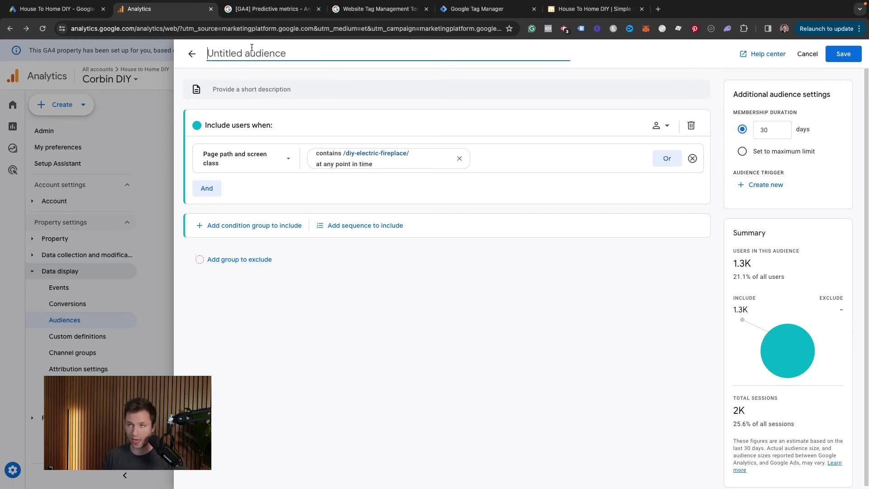
{"action": "type", "text": "Hit Fi"}
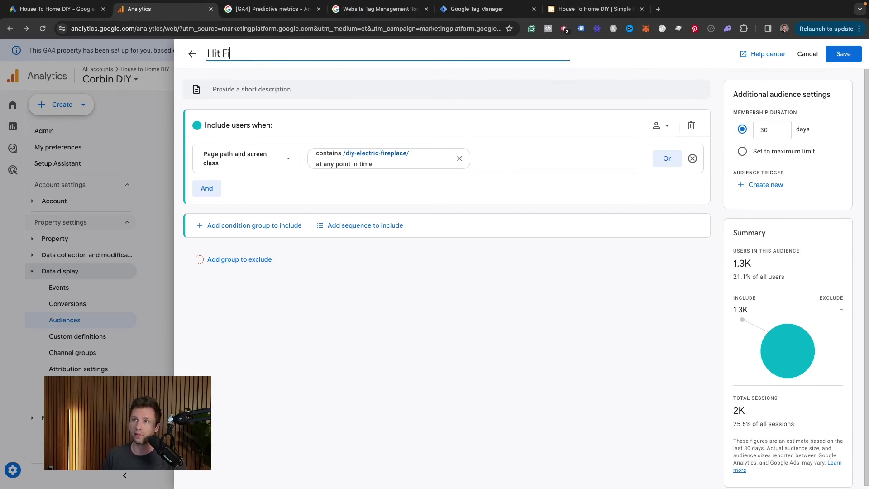
{"action": "type", "text": "replace "}
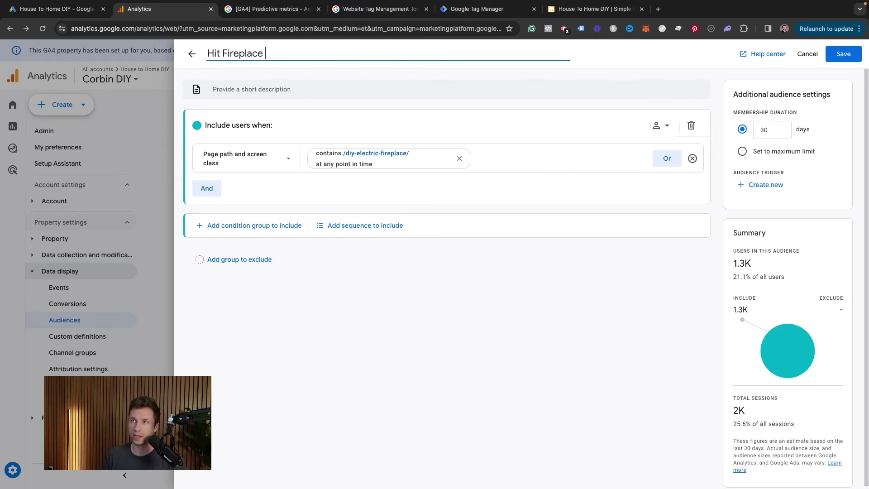
{"action": "type", "text": "Pae"}
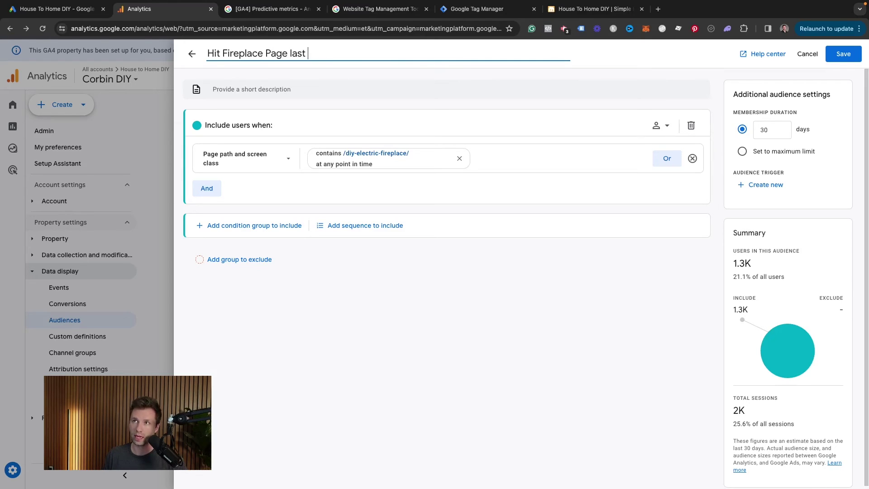
{"action": "type", "text": " last 4"}
{"action": "key", "text": "BackSpace"}
{"action": "type", "text": "30 Days"}
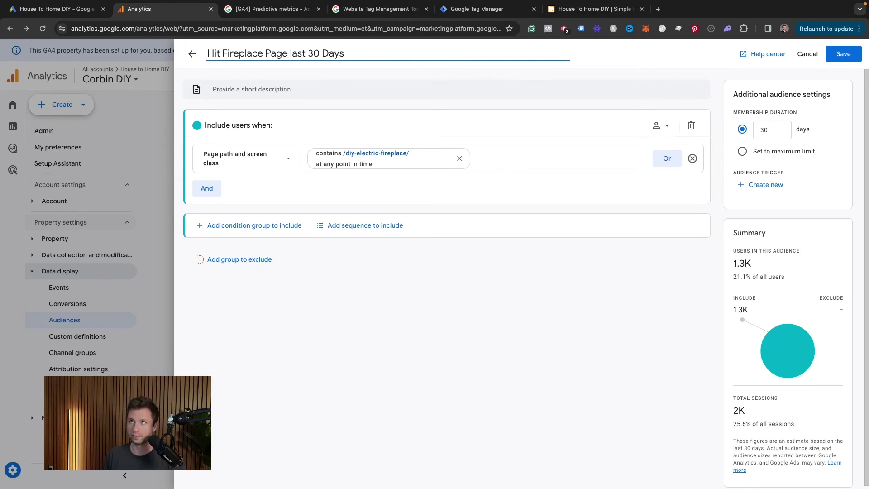
{"action": "left_click", "coordinate": [843, 54]}
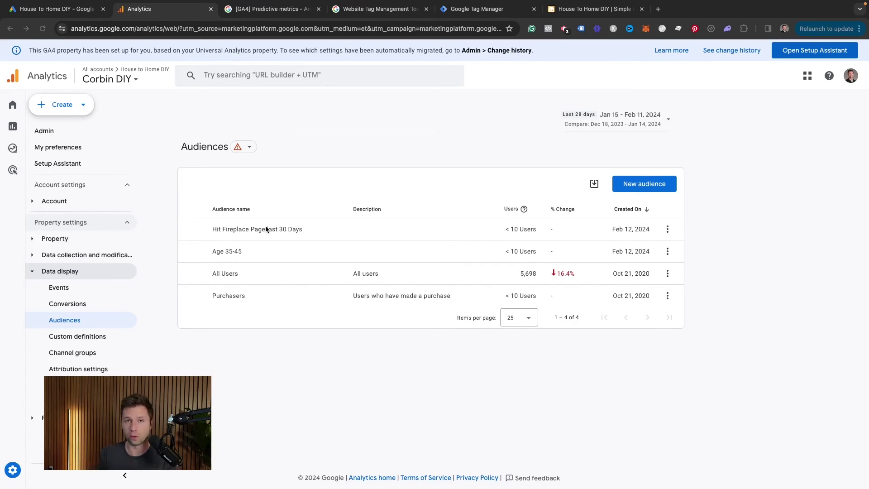
- Start another new custom audience from scratch, leaving its include condition empty
{"action": "left_click", "coordinate": [644, 184]}
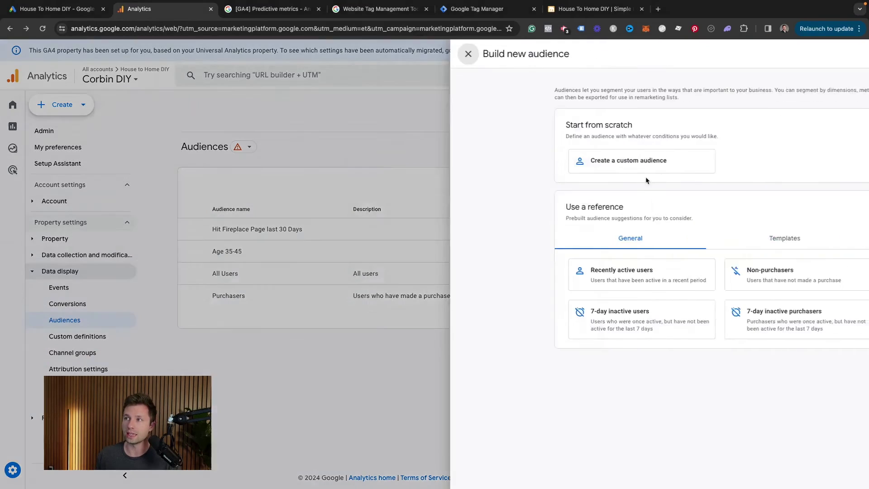
{"action": "left_click", "coordinate": [387, 163]}
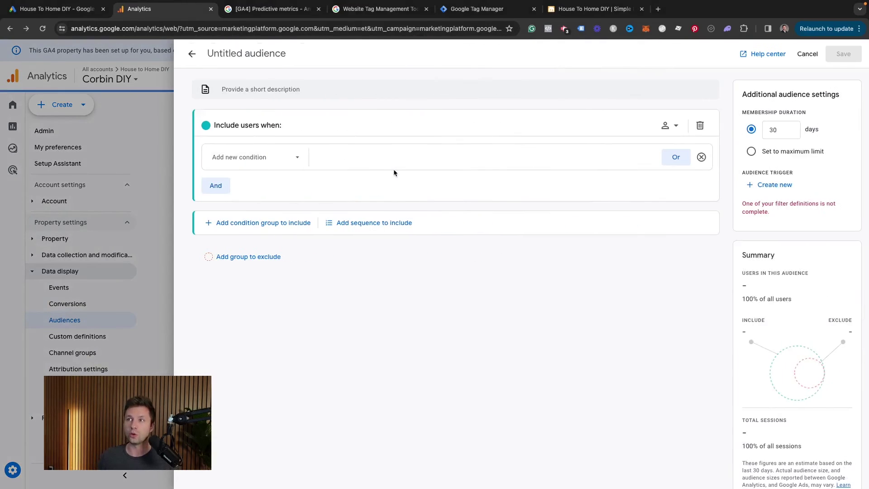
{"action": "left_click", "coordinate": [279, 158]}
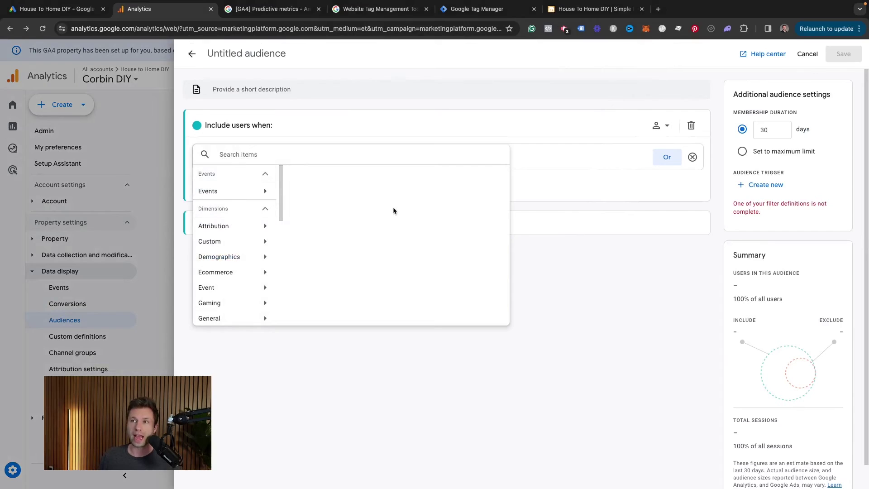
{"action": "left_click", "coordinate": [376, 121]}
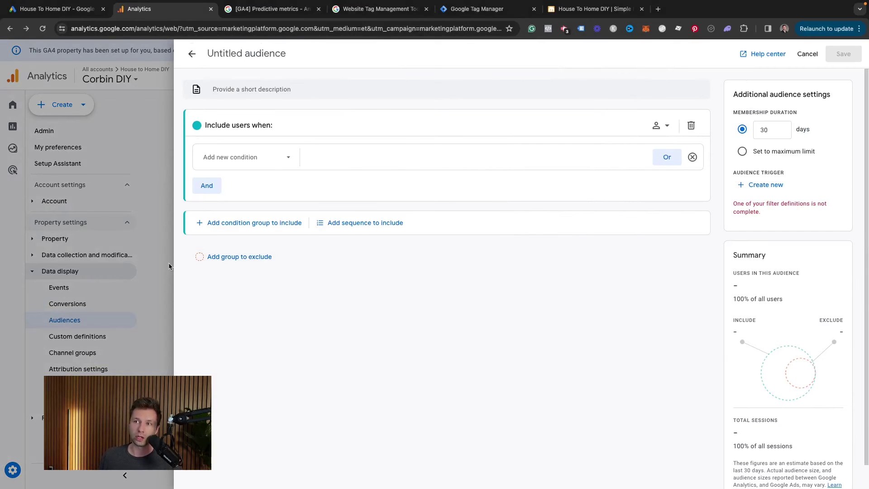
- Add a temporary exclusion group to the audience with Page path and screen class as its condition
{"action": "left_click", "coordinate": [238, 256]}
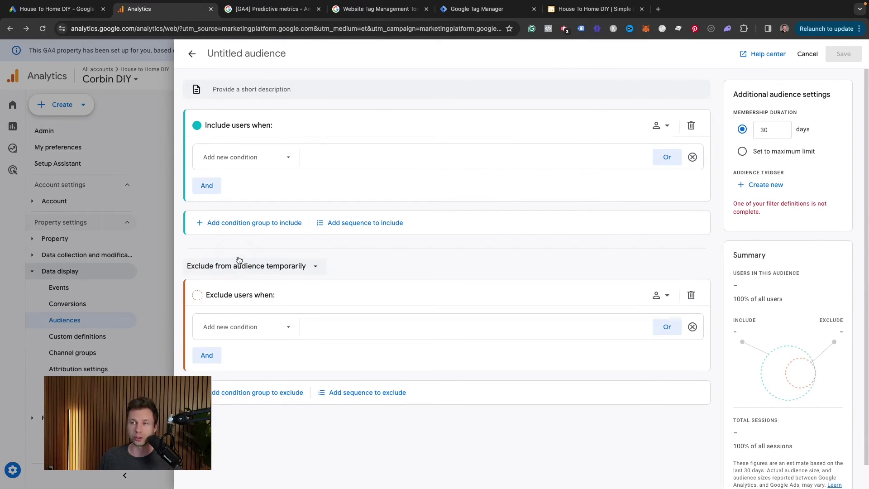
{"action": "scroll", "coordinate": [335, 306], "scroll_direction": "down", "scroll_amount": 1}
{"action": "left_click", "coordinate": [285, 311]}
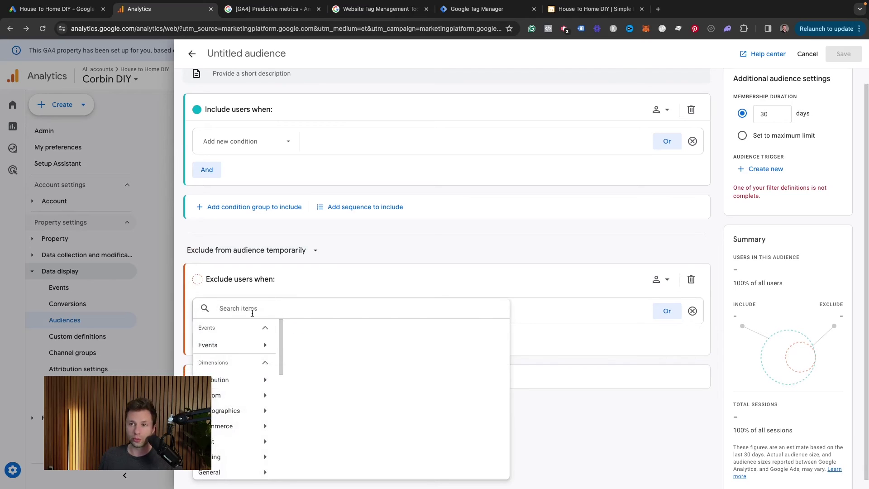
{"action": "type", "text": "page"}
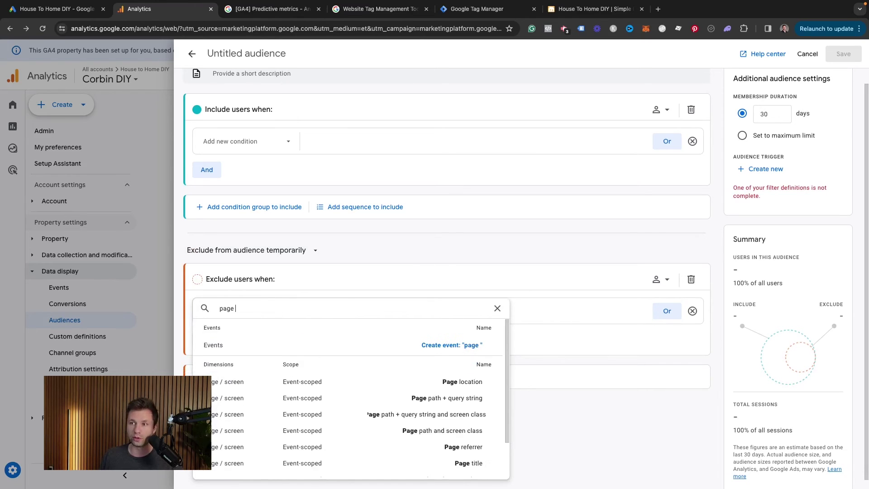
{"action": "scroll", "coordinate": [416, 424], "scroll_direction": "down", "scroll_amount": 1}
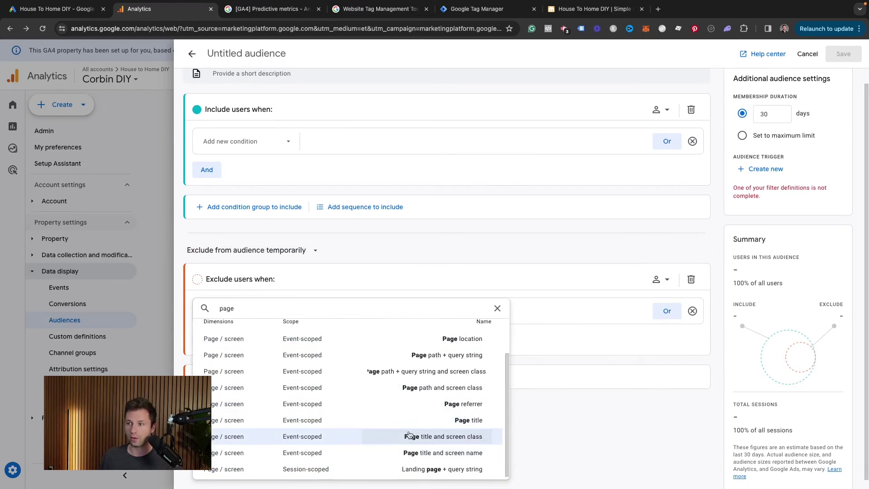
{"action": "left_click", "coordinate": [407, 390]}
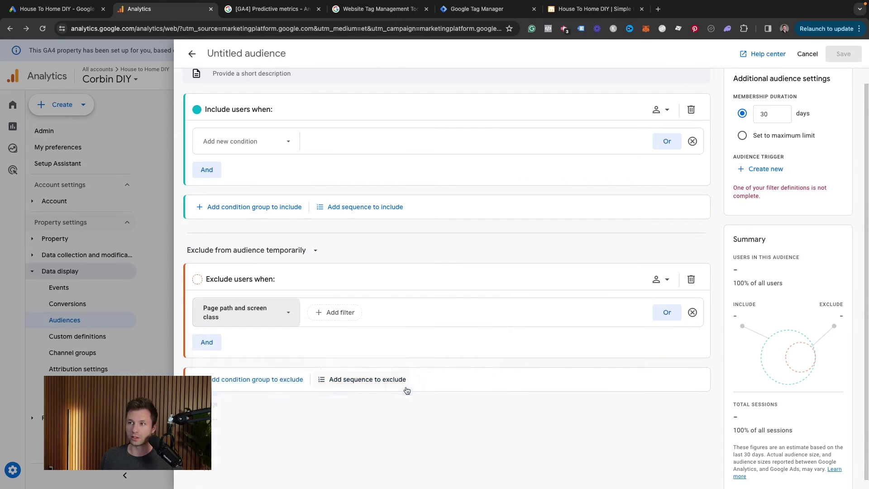
- Filter the exclusion condition to page paths that contain /thank-you/ at any point in time
{"action": "left_click", "coordinate": [339, 313]}
{"action": "left_click", "coordinate": [358, 360]}
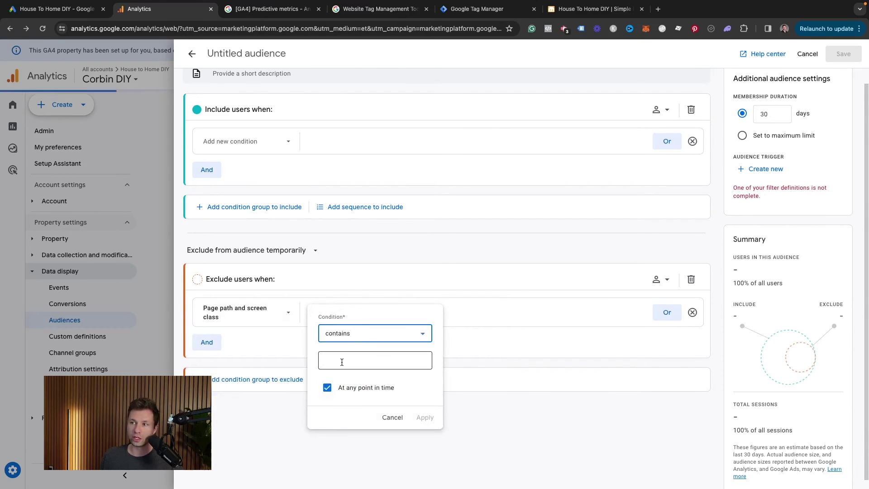
{"action": "type", "text": "thank"}
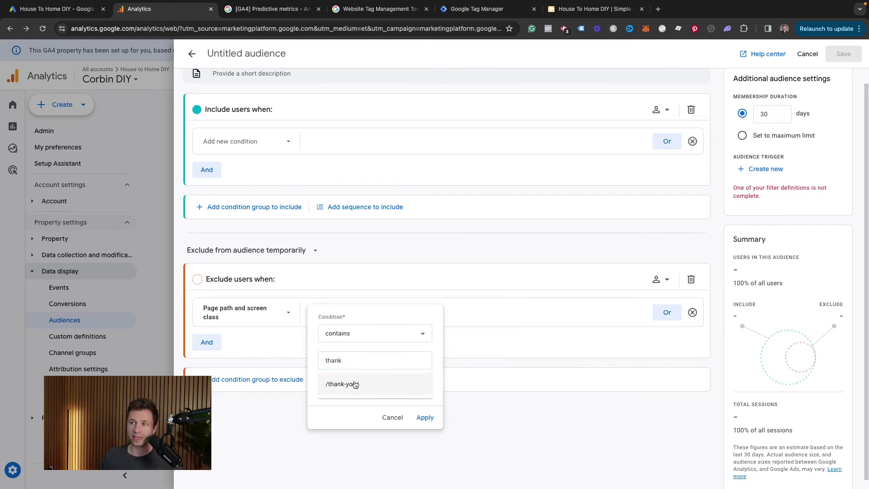
{"action": "left_click", "coordinate": [349, 382]}
{"action": "left_click", "coordinate": [432, 416]}
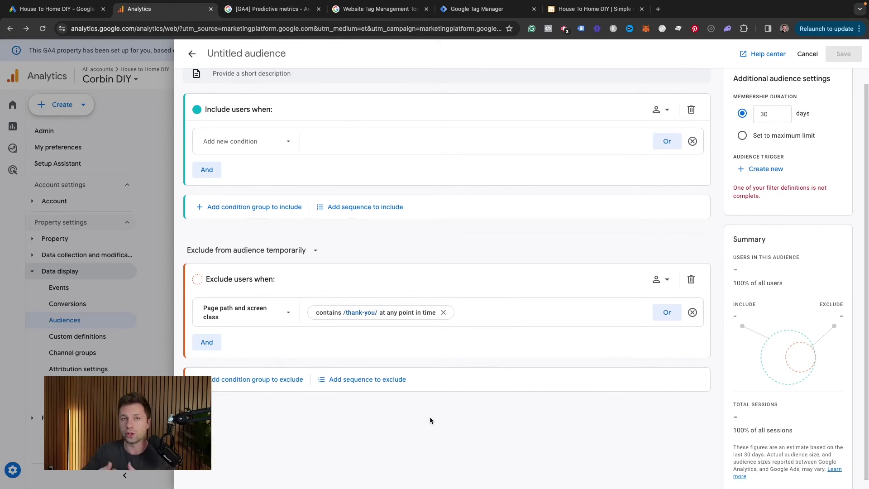
{"action": "scroll", "coordinate": [430, 416], "scroll_direction": "up", "scroll_amount": 1}
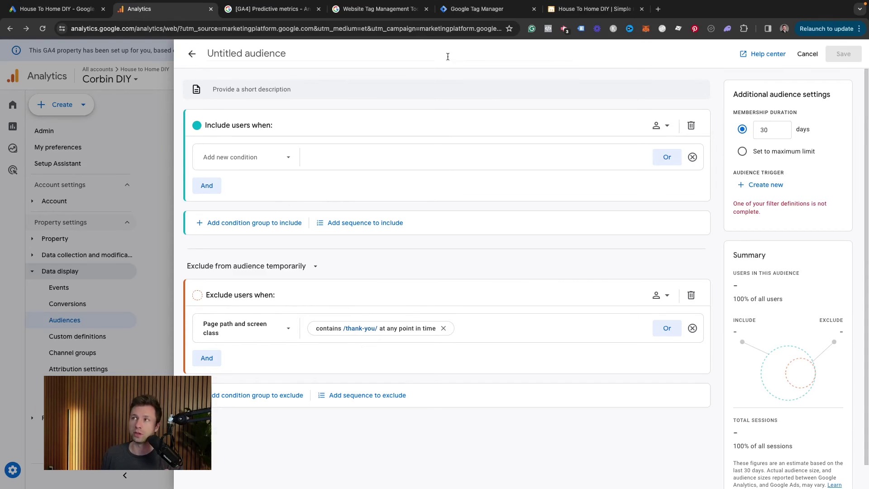
- Leave the unfinished exclusion audience without saving it, switch to Google Ads and reload the Audience manager's data segments
{"action": "left_click", "coordinate": [192, 53]}
{"action": "left_click", "coordinate": [192, 53]}
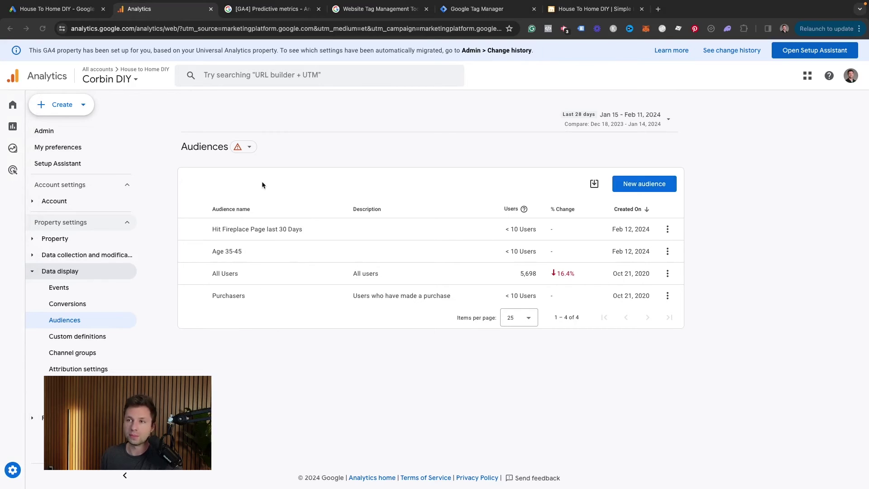
{"action": "left_click", "coordinate": [72, 10]}
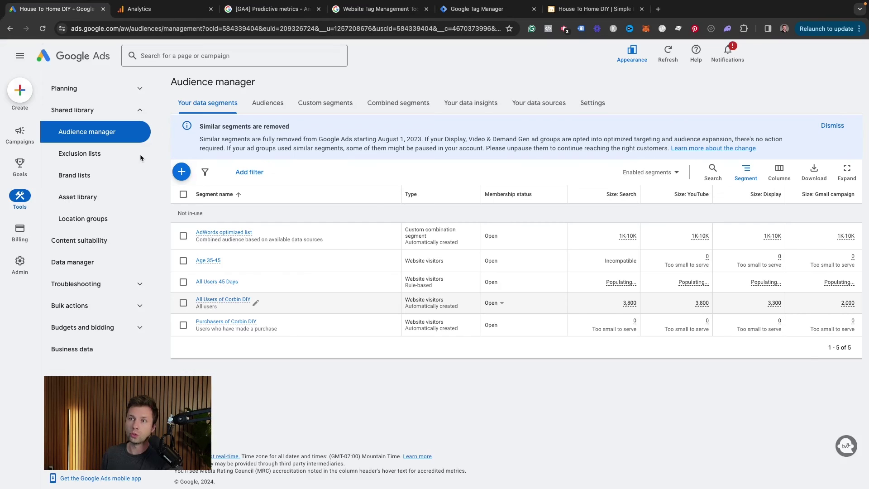
{"action": "left_click", "coordinate": [43, 29]}
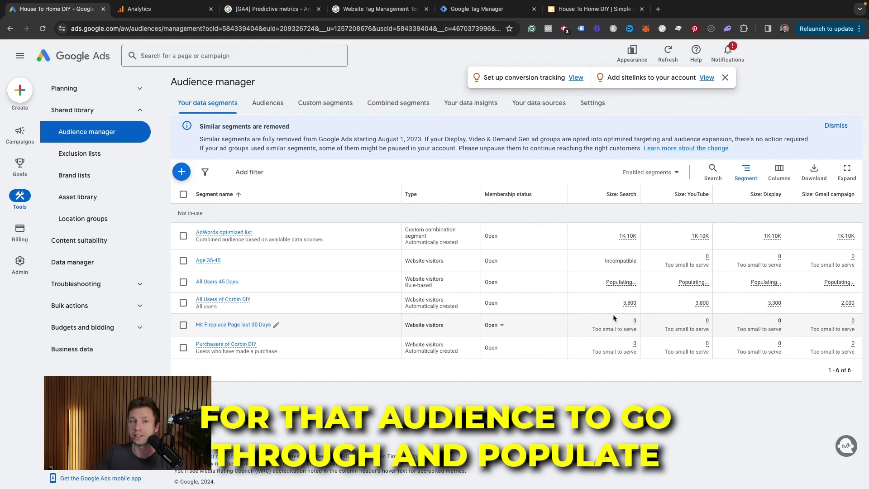
- Review the Google Analytics audience list and the Google Ads tag box of the remarketing diagram in Canva
{"action": "left_click", "coordinate": [139, 9]}
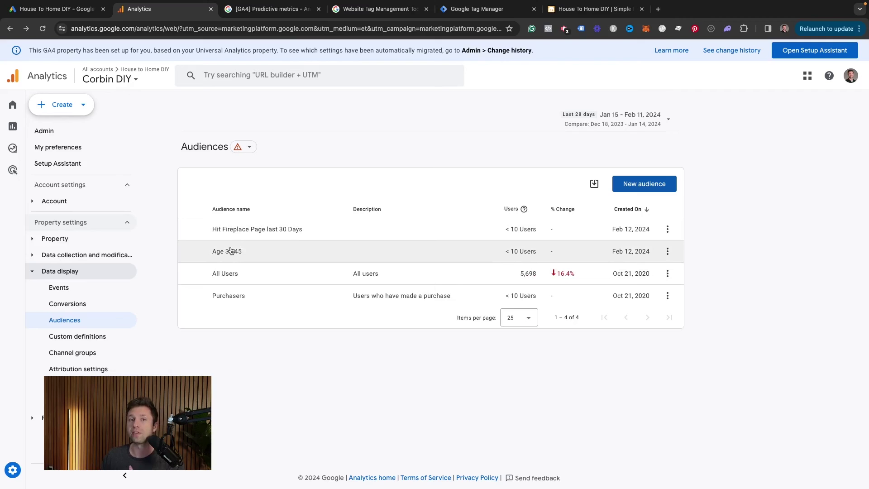
{"action": "left_click", "coordinate": [54, 9]}
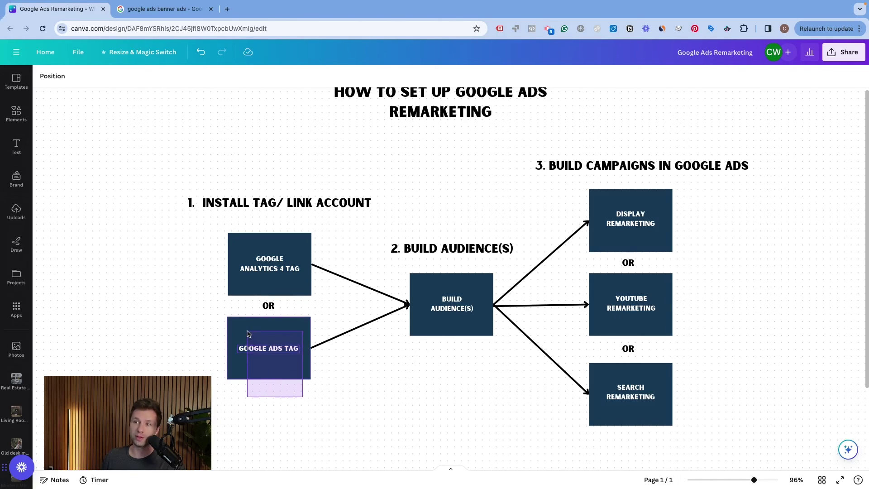
{"action": "left_click", "coordinate": [260, 365]}
{"action": "left_click", "coordinate": [154, 321]}
{"action": "left_click", "coordinate": [262, 367]}
{"action": "left_click", "coordinate": [156, 341]}
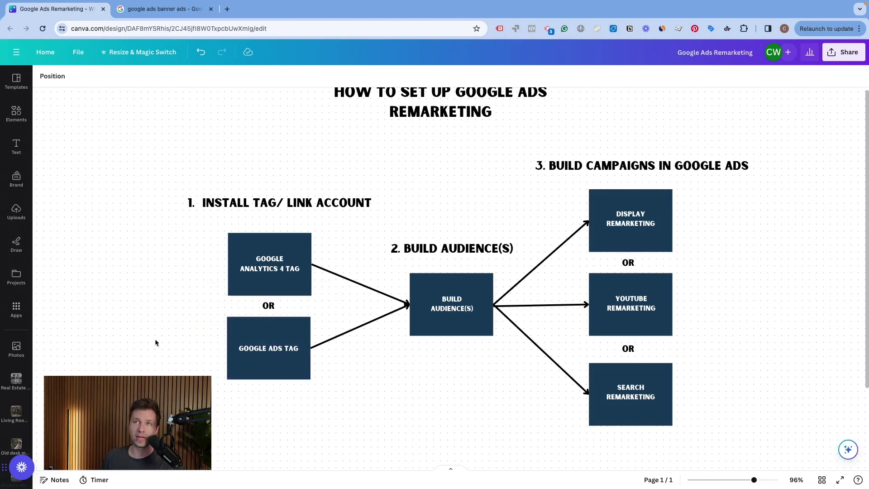
- Switch to Google Ads and start a new website visitors segment named "Hit Fireplace Page"
{"action": "key", "text": "ctrl+Right"}
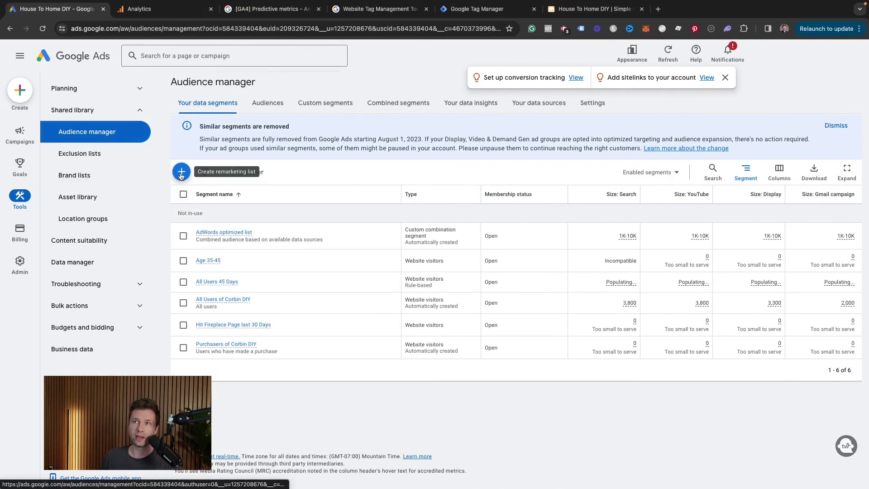
{"action": "left_click", "coordinate": [181, 174]}
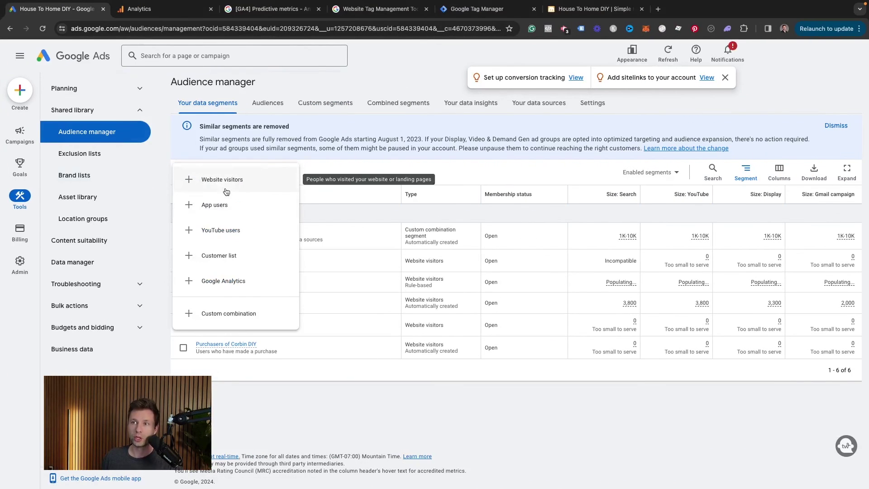
{"action": "left_click", "coordinate": [222, 181]}
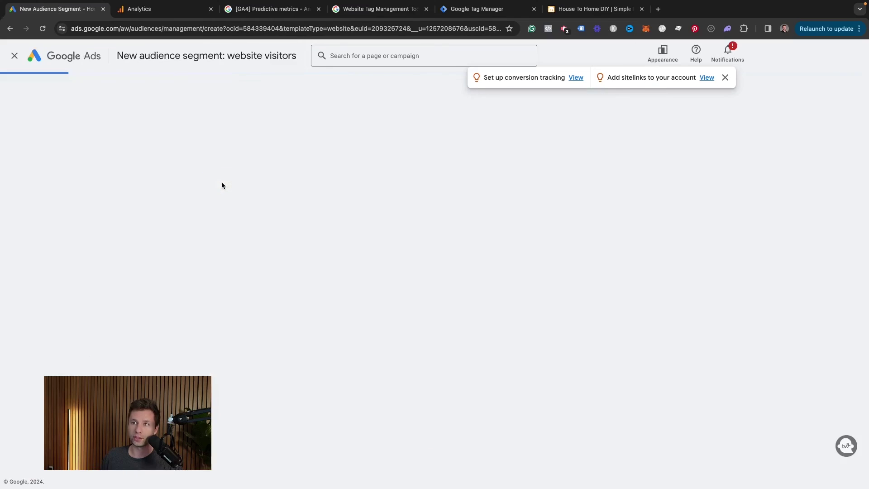
{"action": "left_click", "coordinate": [329, 111]}
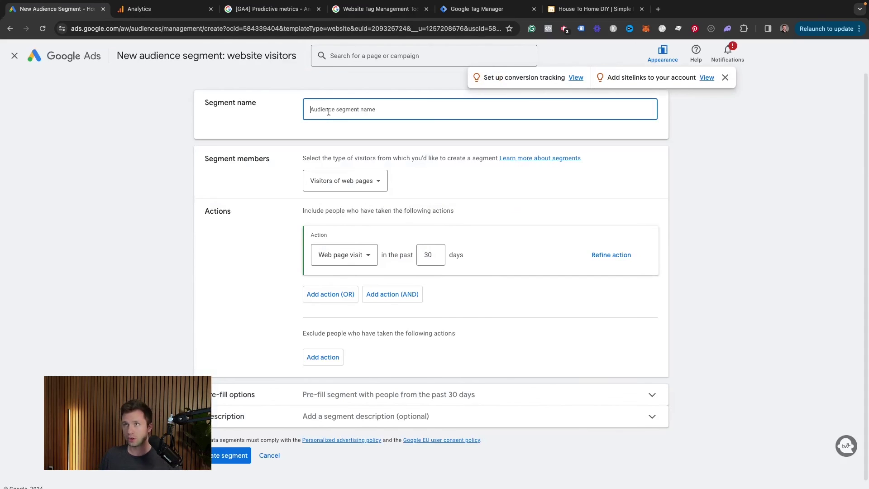
{"action": "type", "text": "Man"}
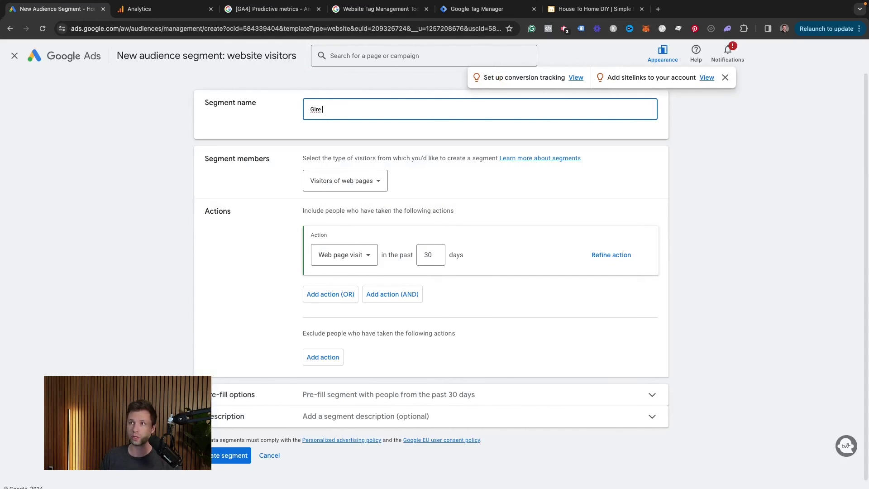
{"action": "key", "text": "BackSpace"}
{"action": "key", "text": "BackSpace"}
{"action": "key", "text": "BackSpace"}
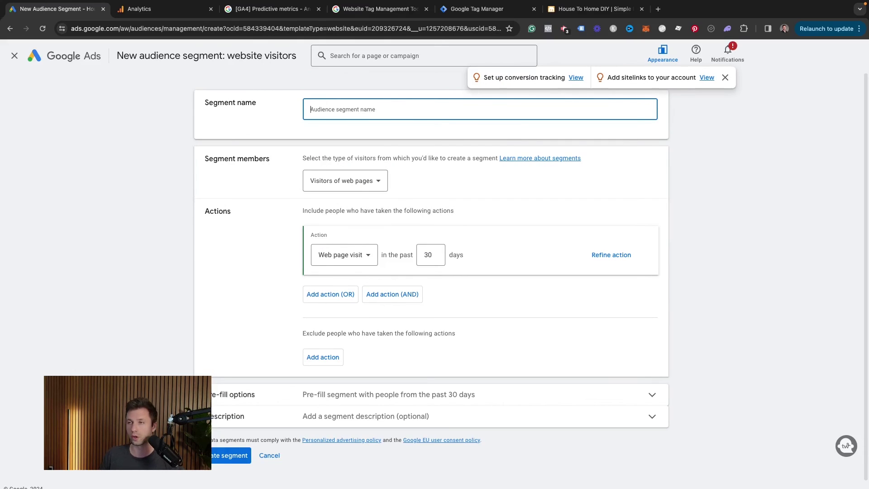
{"action": "type", "text": "Hti"}
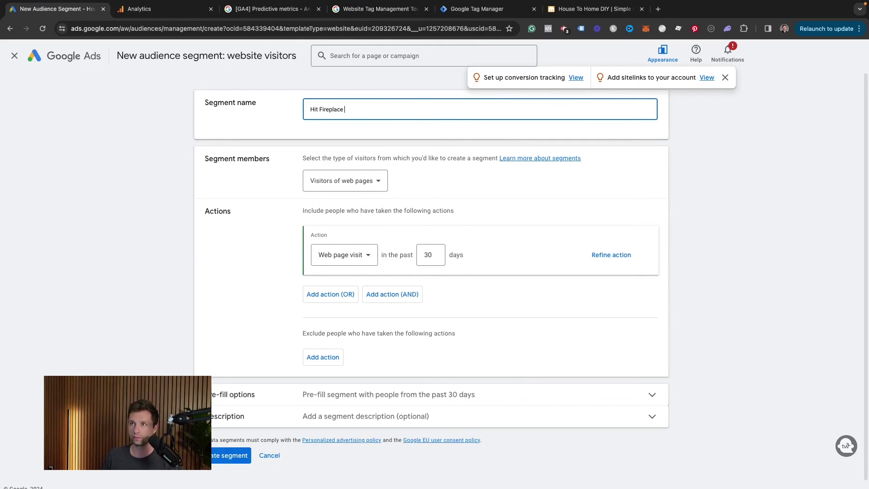
- Keep Visitors of web pages as the segment members and refine the web page visit action to Page URL contains "fireplace"
{"action": "left_click", "coordinate": [365, 184]}
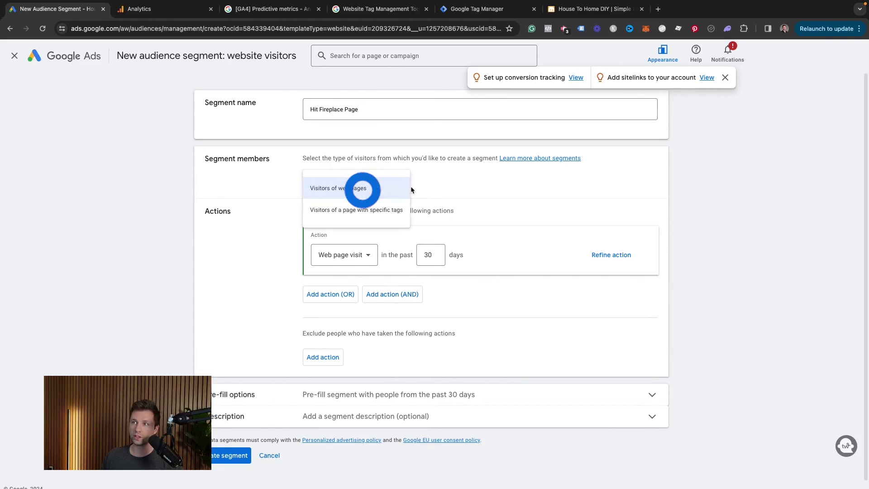
{"action": "left_click", "coordinate": [422, 172]}
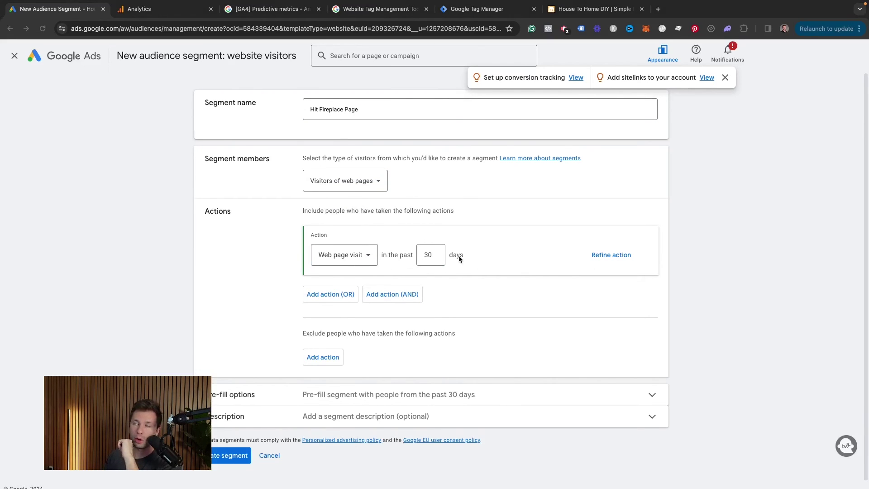
{"action": "left_click", "coordinate": [612, 256]}
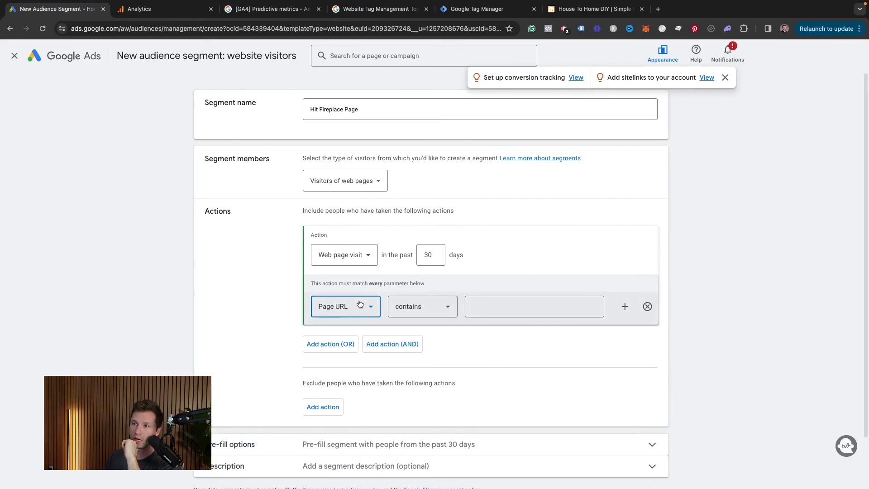
{"action": "left_click", "coordinate": [505, 308]}
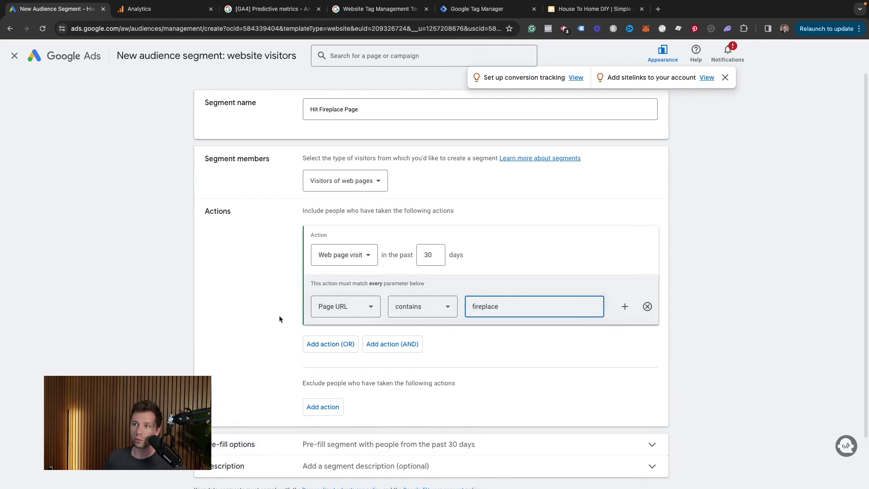
{"action": "left_click", "coordinate": [240, 309]}
- Try an exclusion action for web page visits whose Page URL contains "thank", and remove that exclusion
{"action": "scroll", "coordinate": [272, 289], "scroll_direction": "down", "scroll_amount": 2}
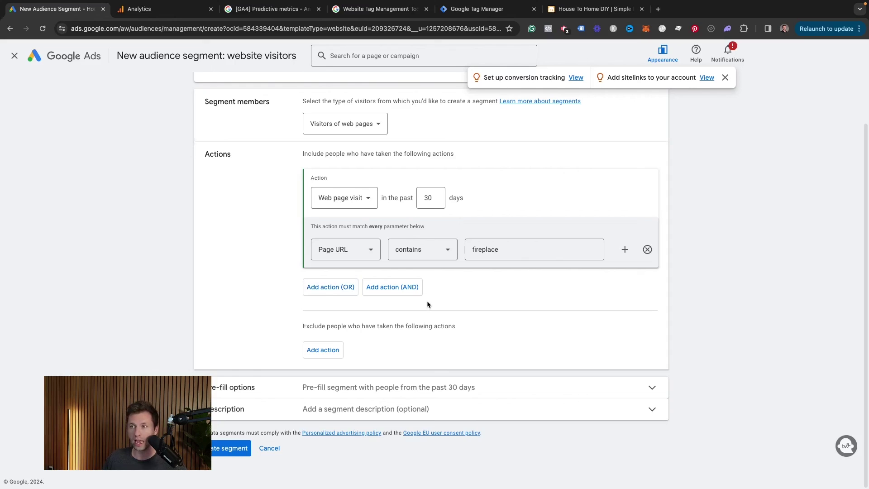
{"action": "left_click", "coordinate": [320, 357]}
{"action": "scroll", "coordinate": [315, 358], "scroll_direction": "down", "scroll_amount": 1}
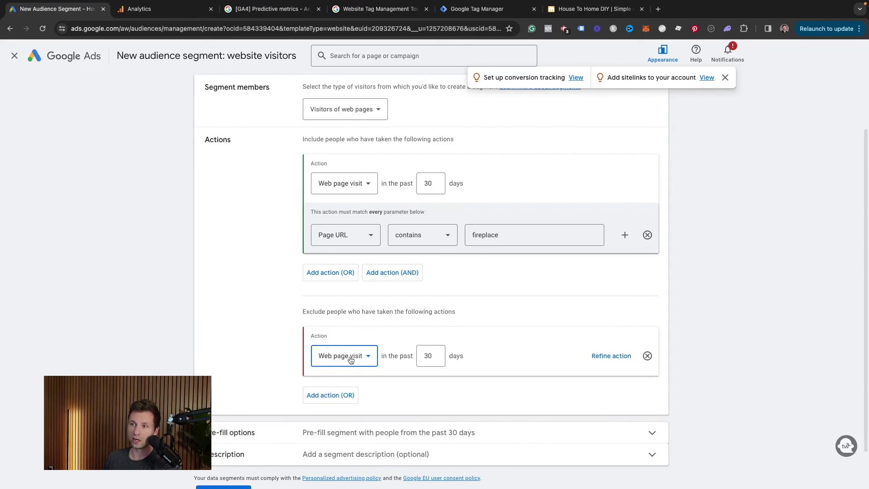
{"action": "left_click", "coordinate": [606, 356]}
{"action": "scroll", "coordinate": [473, 397], "scroll_direction": "down", "scroll_amount": 3}
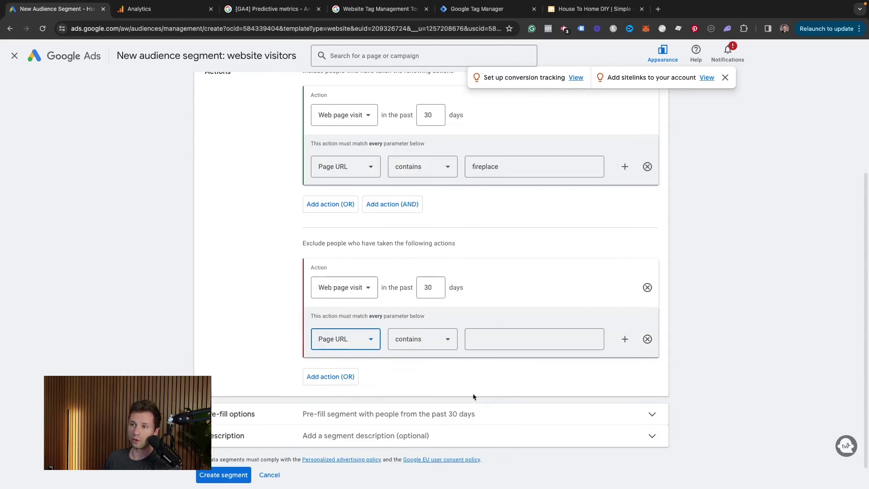
{"action": "left_click", "coordinate": [492, 341]}
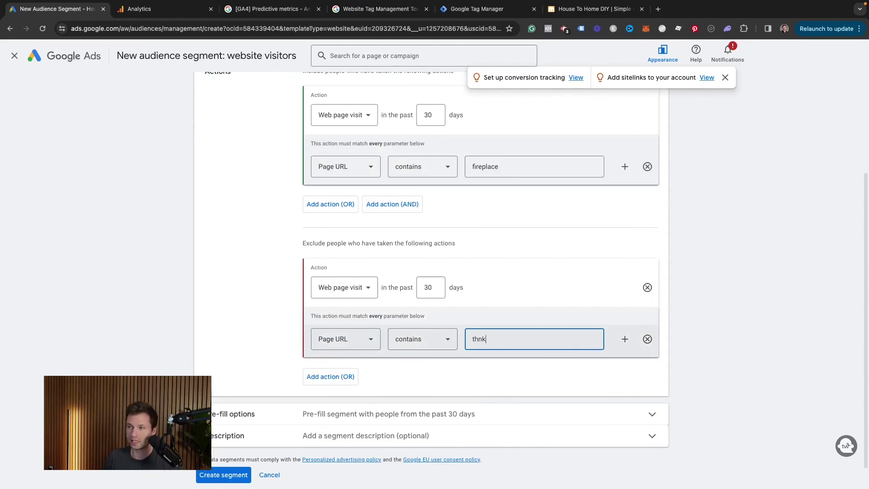
{"action": "type", "text": "thank"}
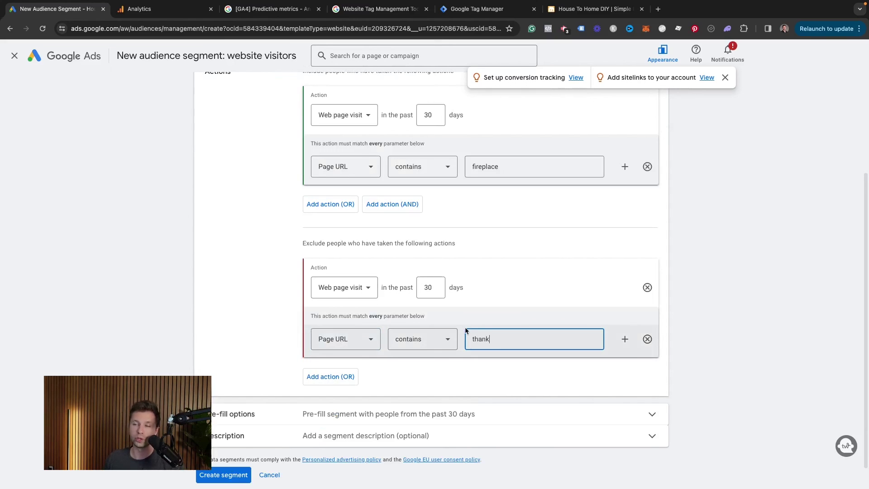
{"action": "left_click", "coordinate": [645, 289]}
{"action": "left_click", "coordinate": [646, 288]}
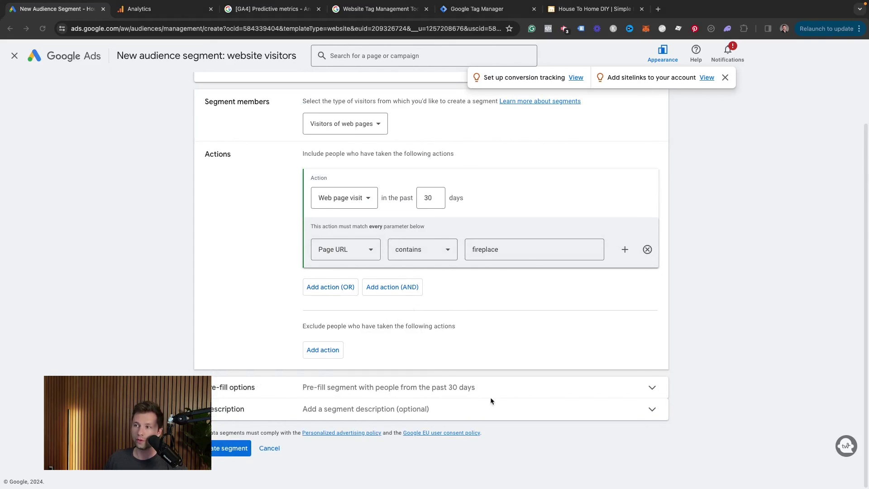
- Check the pre-fill options, keep pre-filling with people from the past 30 days, and create the segment
{"action": "left_click", "coordinate": [510, 385]}
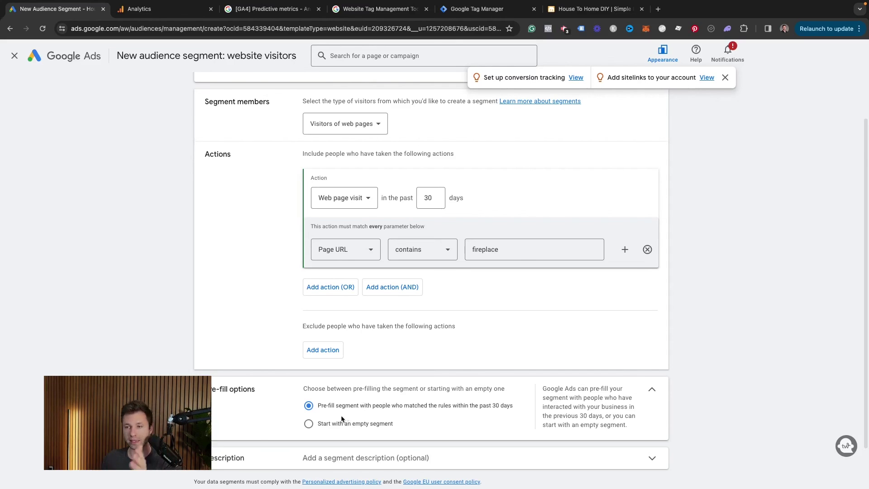
{"action": "left_click", "coordinate": [666, 398]}
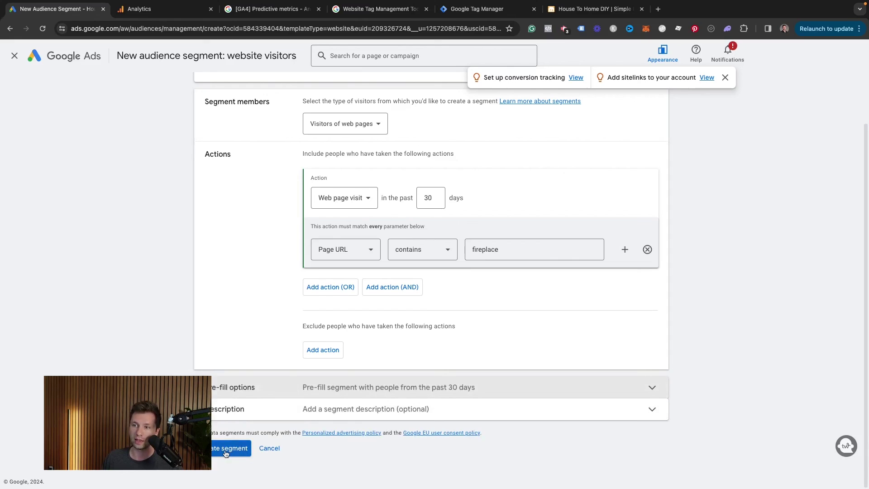
{"action": "scroll", "coordinate": [281, 322], "scroll_direction": "up", "scroll_amount": 1}
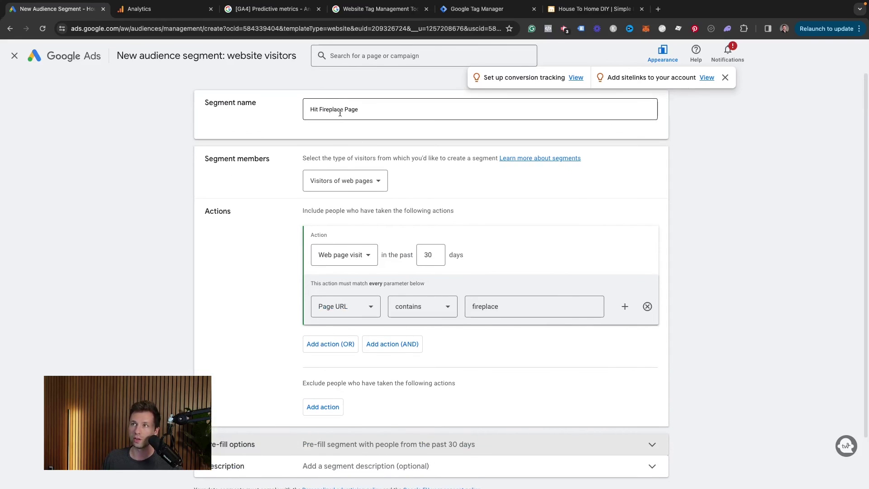
{"action": "scroll", "coordinate": [219, 403], "scroll_direction": "down", "scroll_amount": 1}
{"action": "left_click", "coordinate": [226, 447]}
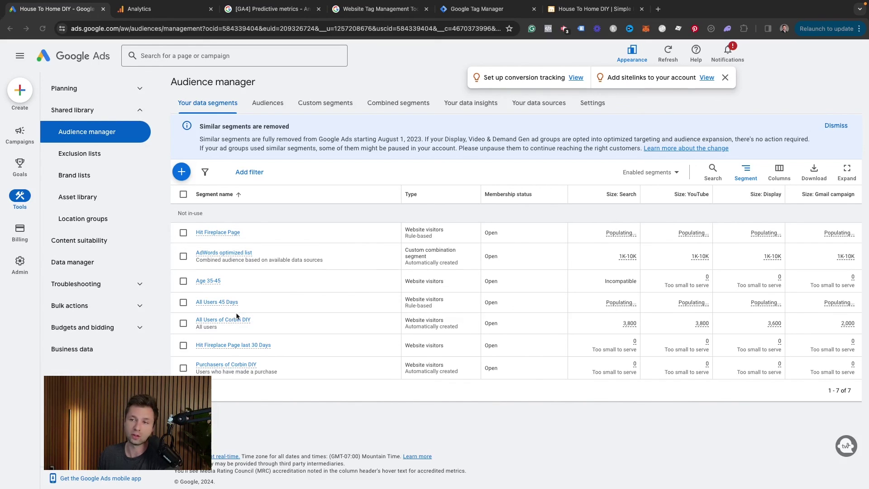
- Examine the Audience manager's segment list and the Build Campaigns in Google Ads stage of the Canva remarketing diagram
{"action": "left_click", "coordinate": [183, 323]}
{"action": "left_click", "coordinate": [183, 323]}
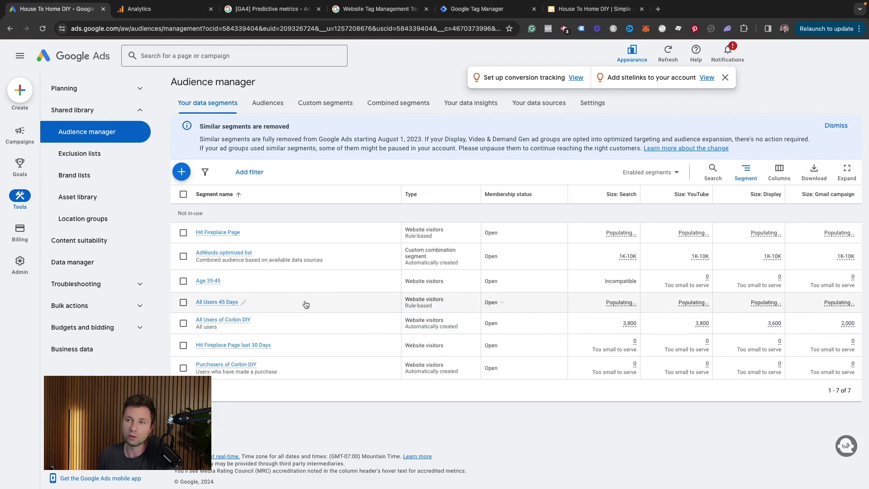
{"action": "key", "text": "ctrl+Left"}
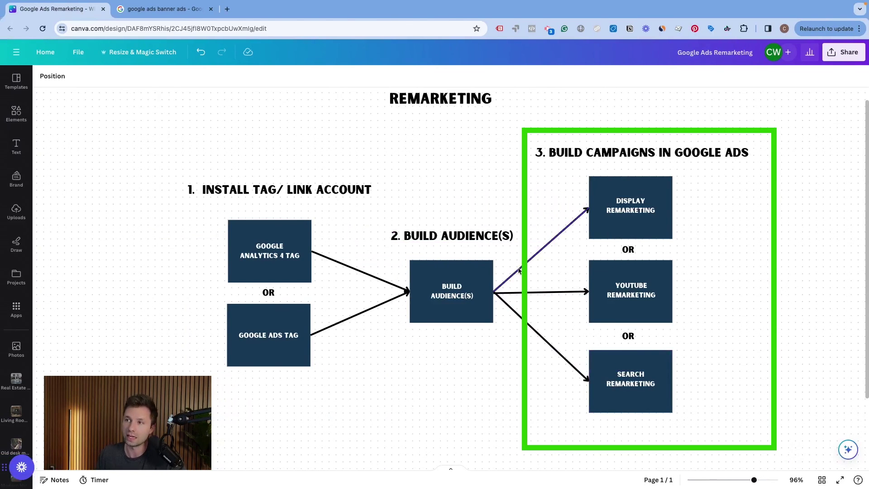
{"action": "left_click_drag", "start_coordinate": [190, 135], "coordinate": [488, 380]}
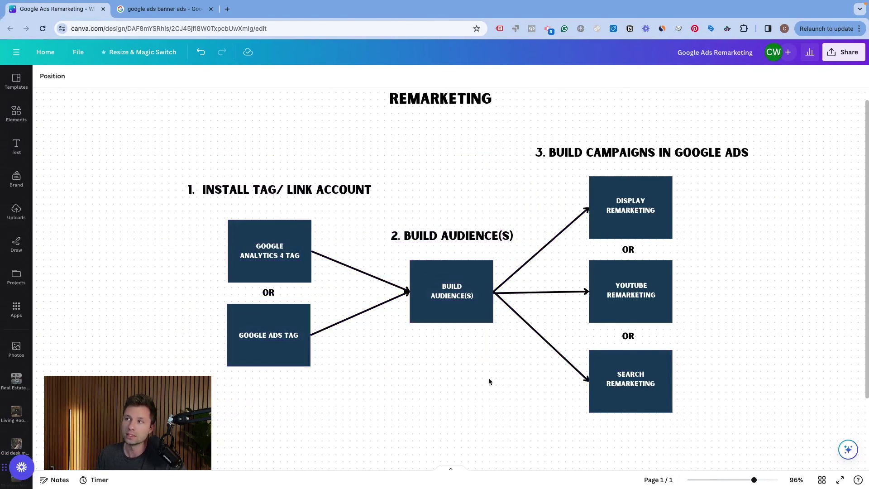
{"action": "key", "text": "ctrl+Right"}
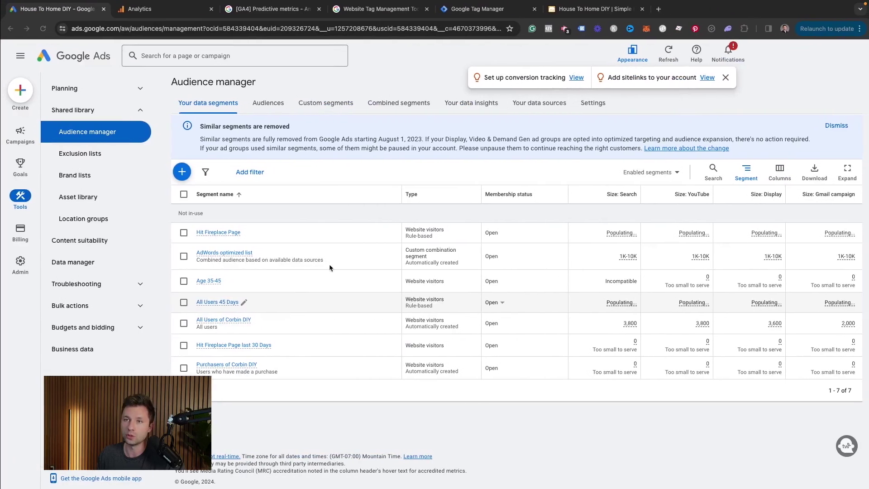
{"action": "key", "text": "ctrl+Left"}
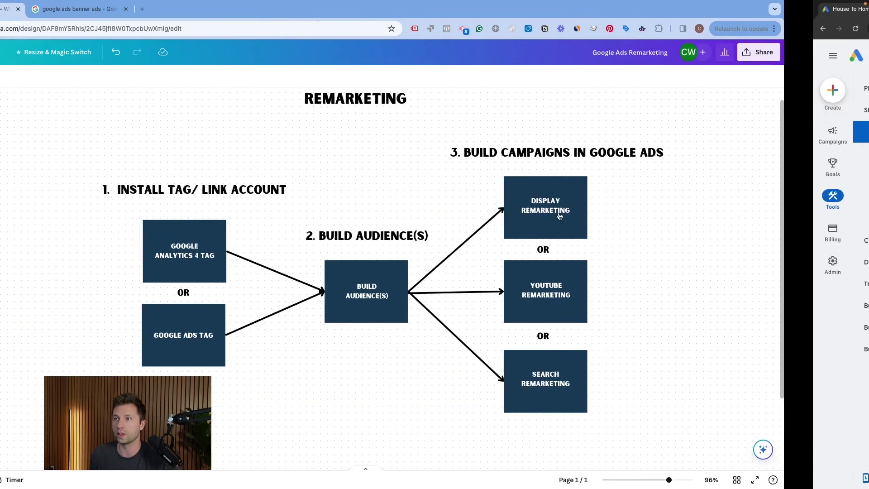